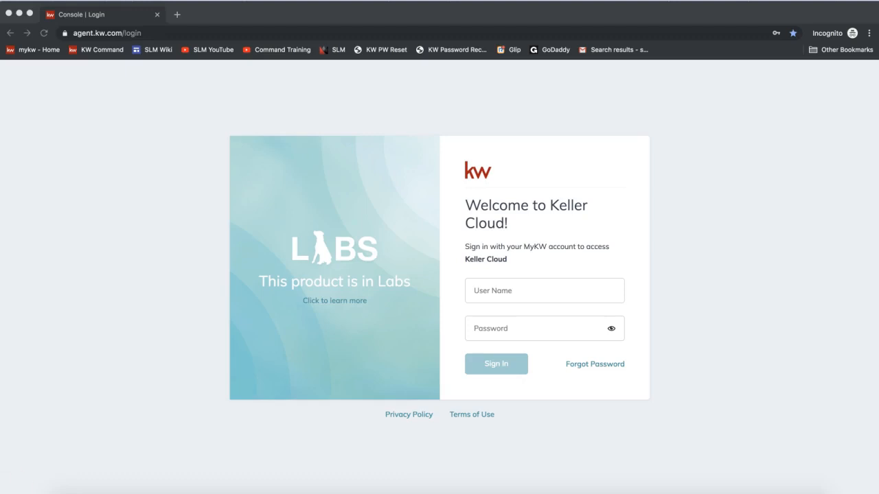
- Load agent.kw.com in the browser to reach the Keller Cloud sign-in page
left_click(107, 33)
type("agent.kw")
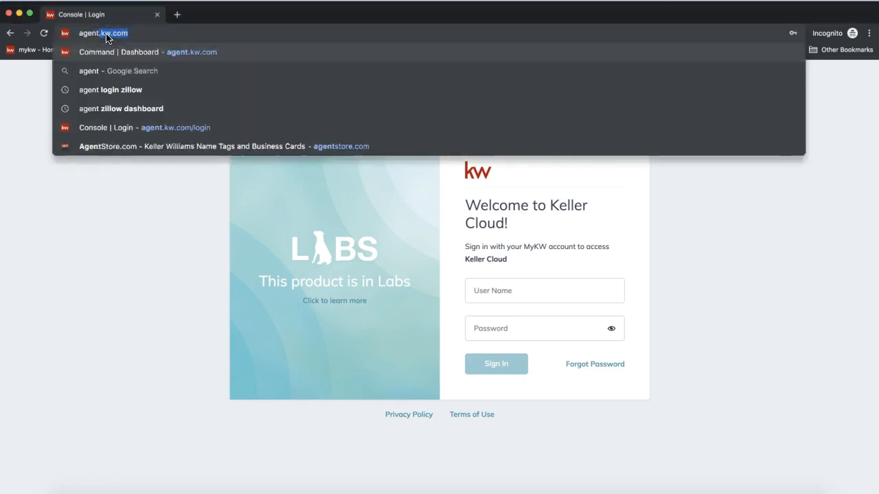
type(".com")
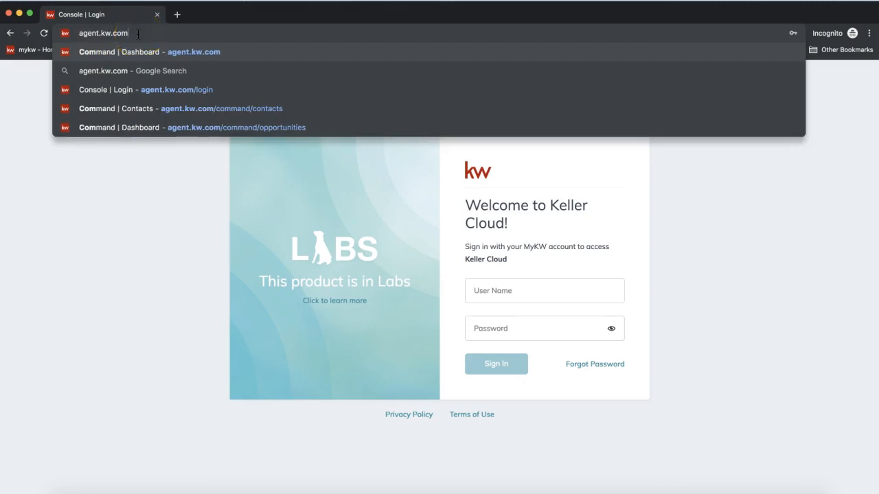
- Fill in the saved user name and account password, and sign in to Keller Cloud
left_click(484, 284)
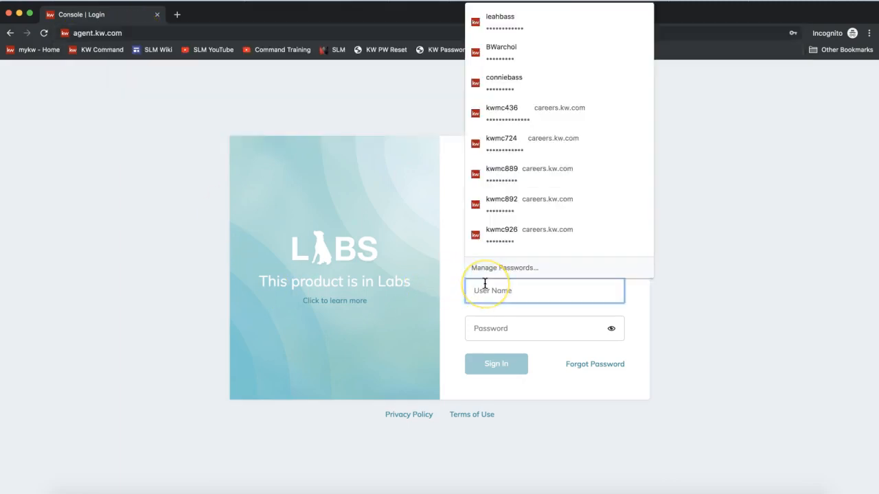
type("l")
left_click(495, 318)
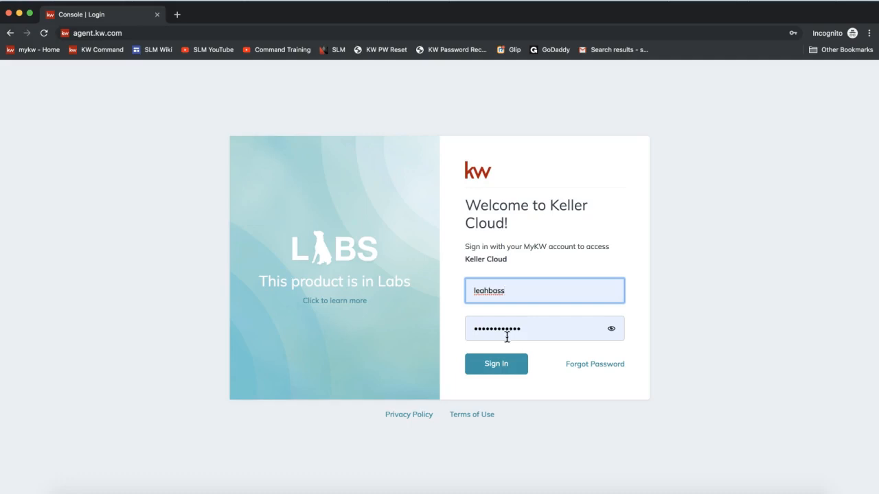
left_click(490, 368)
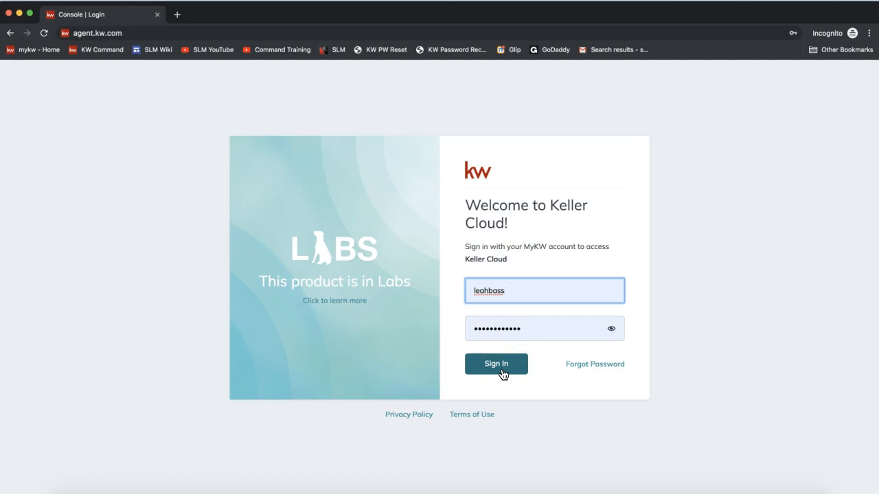
left_click(504, 374)
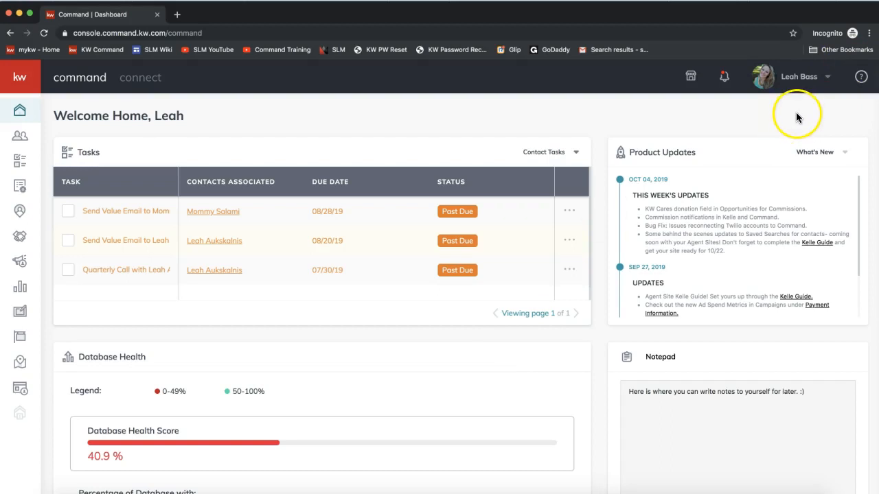
- Open the account settings and review the connected apps to check that DocuSign is linked
left_click(798, 85)
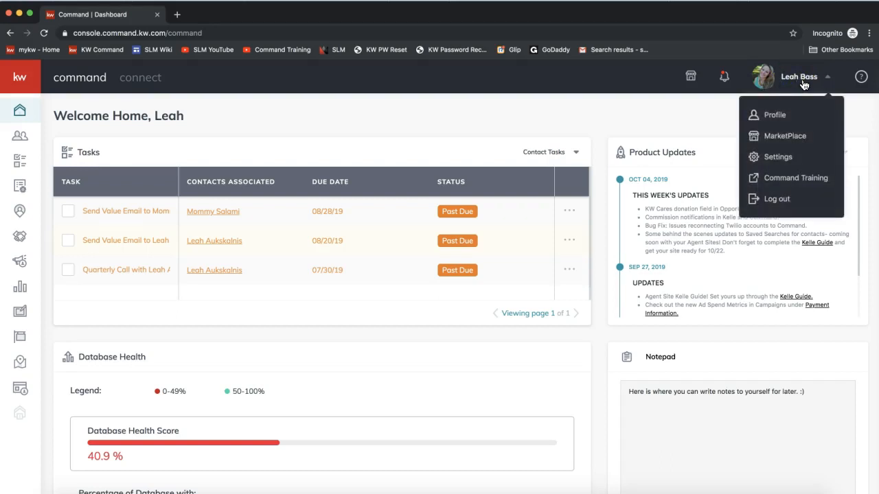
left_click(779, 158)
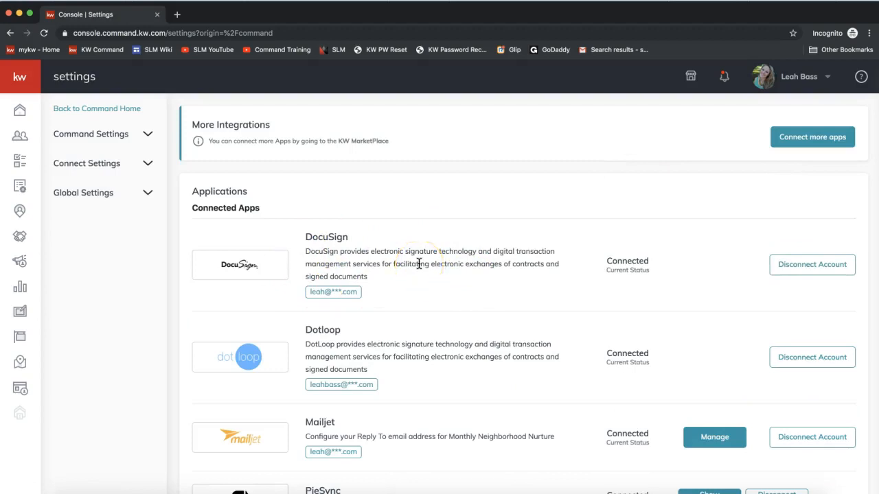
scroll(419, 264, "down", 1)
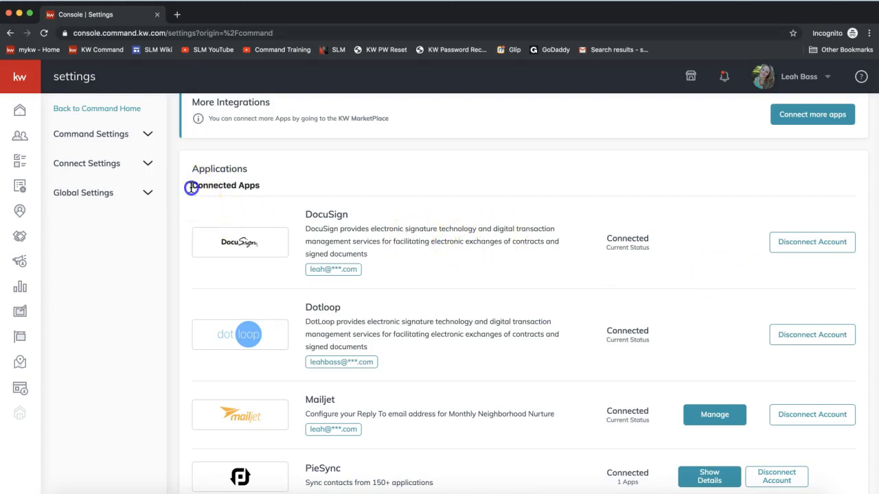
left_click_drag(192, 185, 269, 187)
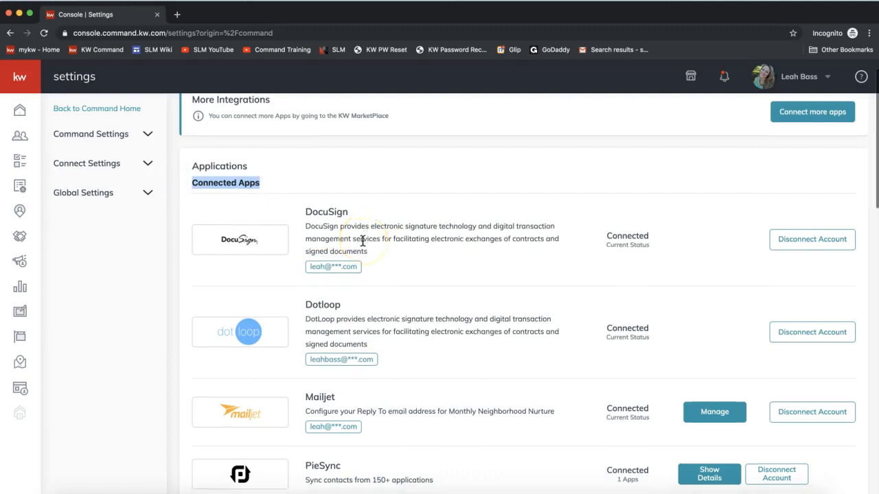
scroll(362, 240, "down", 10)
scroll(363, 240, "down", 1)
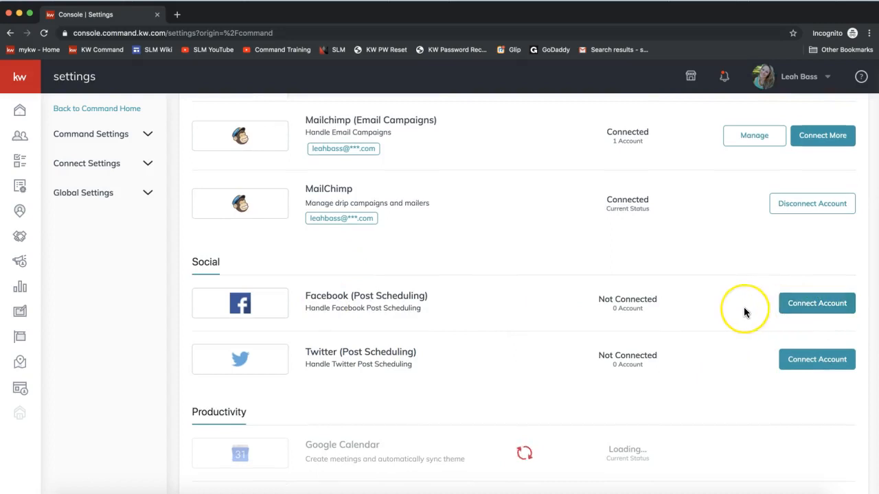
scroll(744, 311, "up", 10)
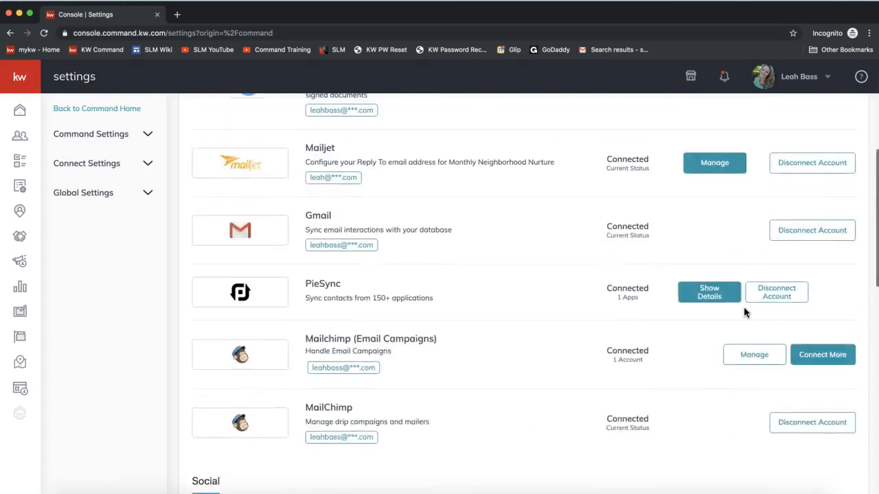
scroll(745, 311, "up", 3)
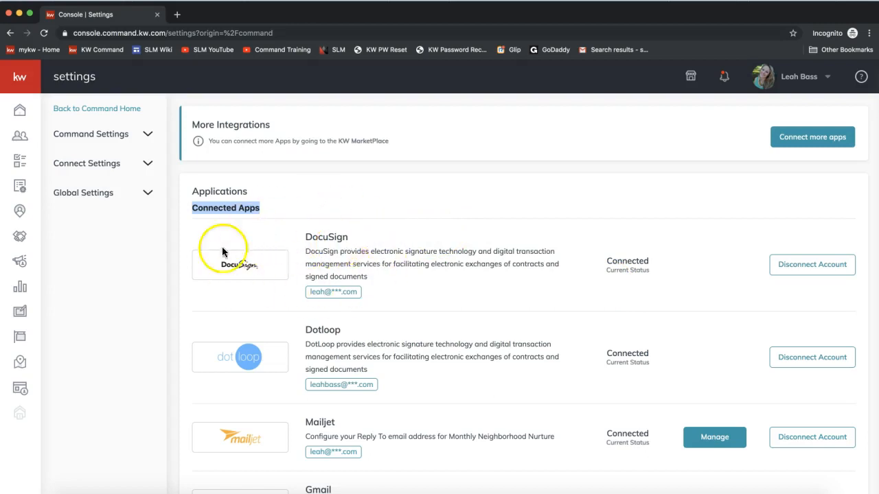
- Go to Opportunities in Command and open the Cultivate phase of the Listings pipeline
left_click(21, 240)
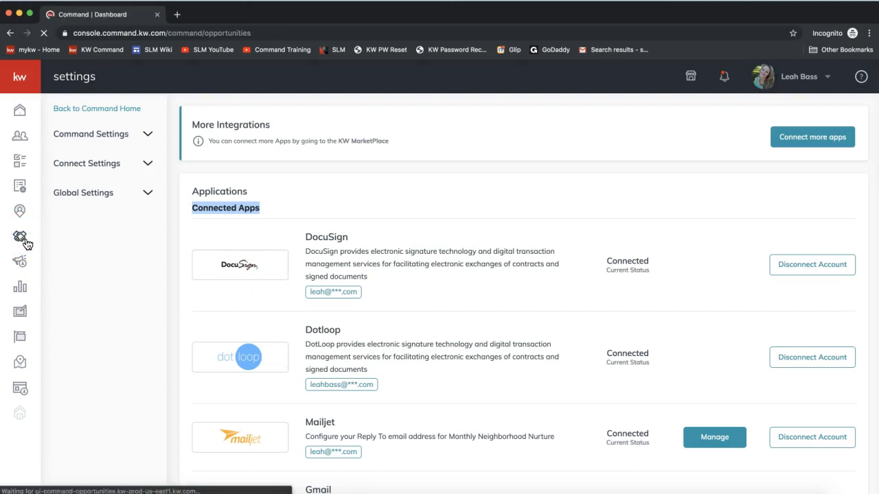
left_click(20, 240)
left_click(80, 274)
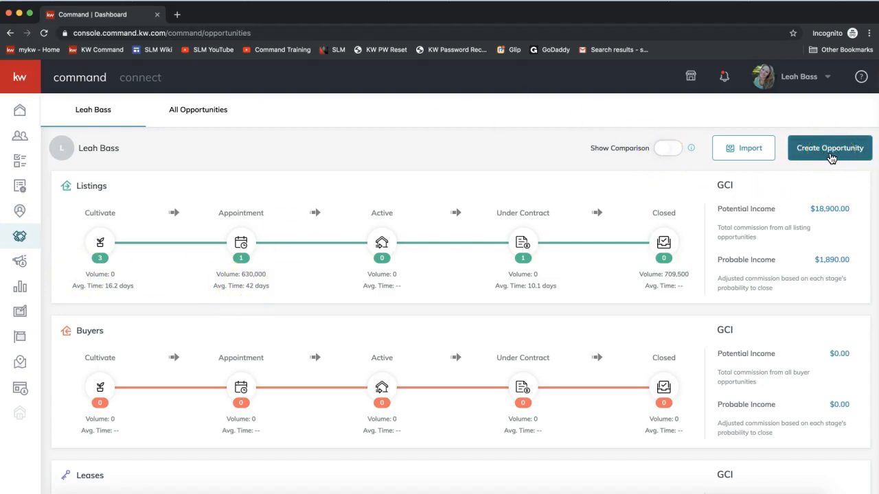
left_click(798, 153)
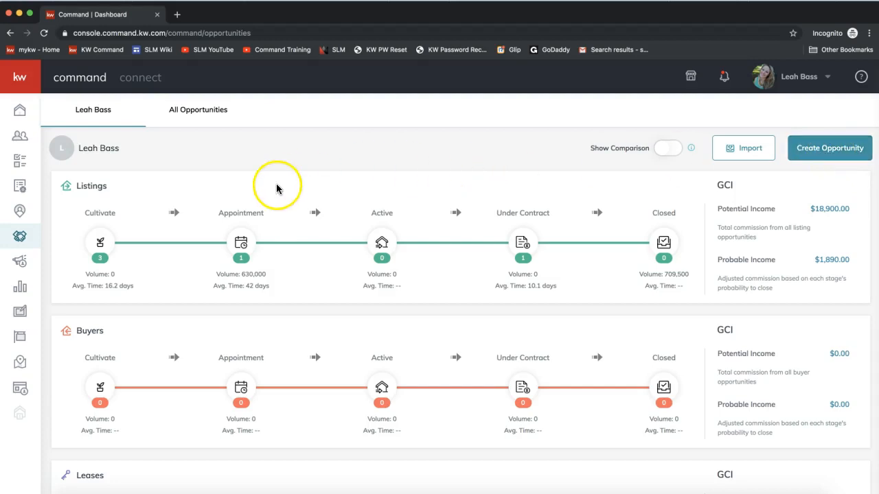
left_click(101, 244)
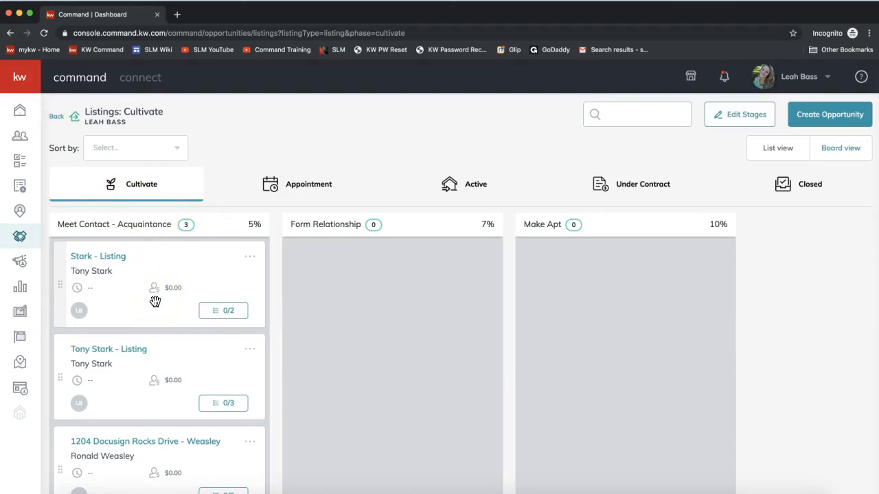
- Open the third listing opportunity in the Meet Contact - Acquaintance stage
scroll(155, 302, "down", 1)
scroll(155, 302, "up", 1)
left_click(129, 273)
left_click(132, 356)
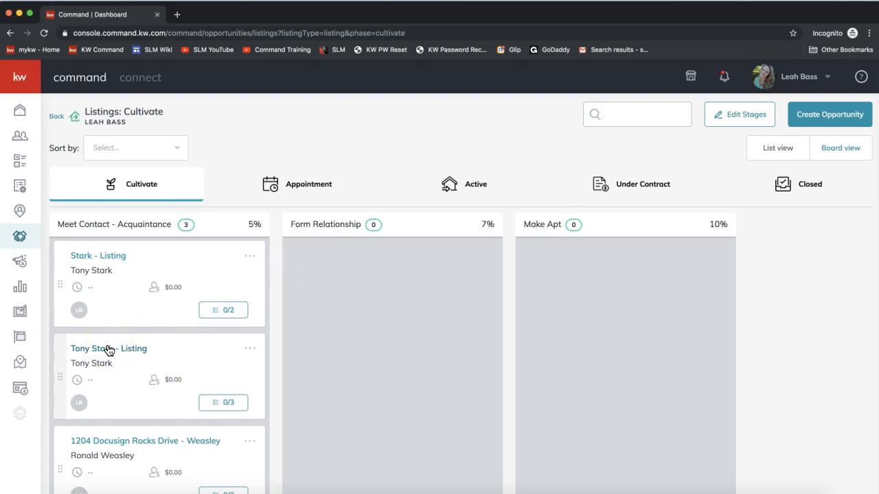
left_click(113, 447)
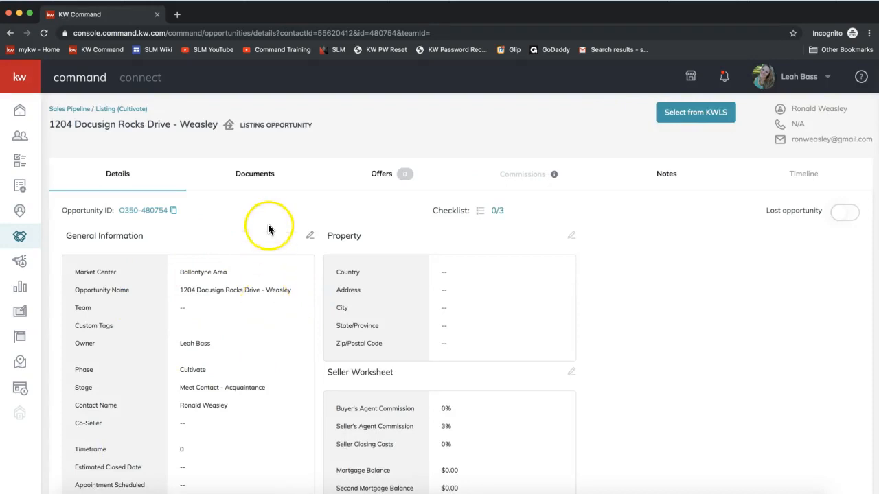
- Show the opportunity's documents and go to its linked transaction in DocuSign Rooms
left_click(253, 180)
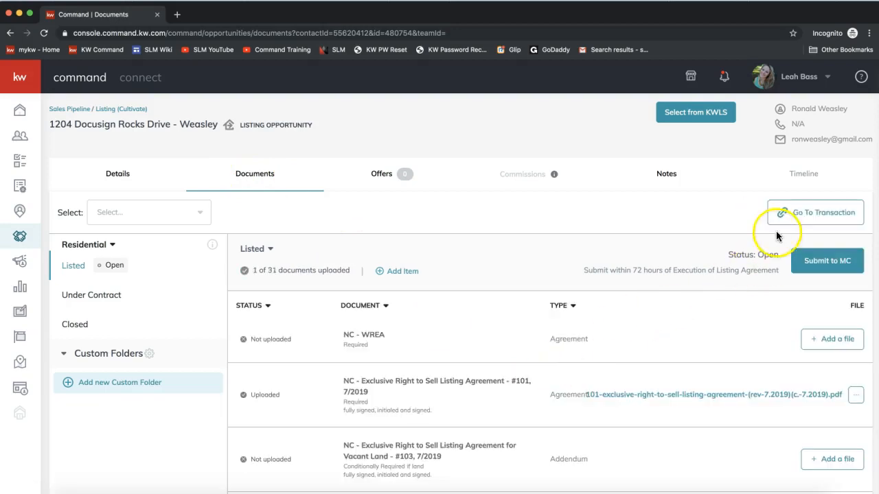
left_click(812, 219)
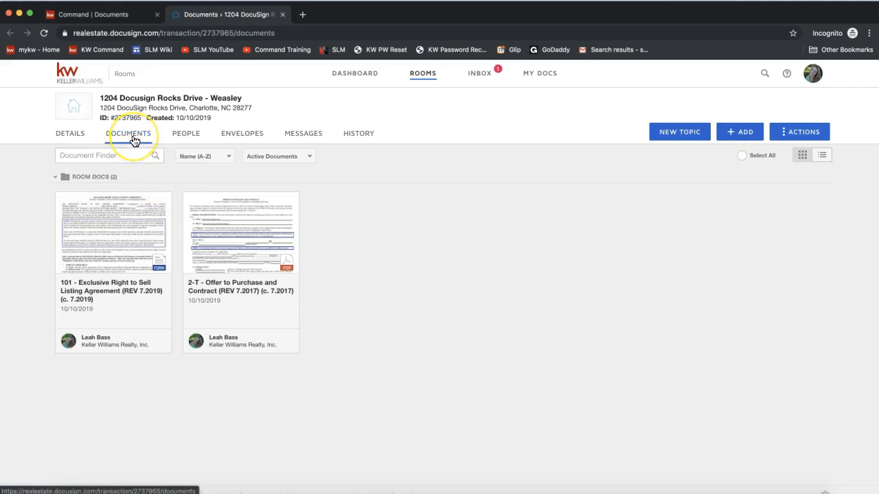
- Start adding DocuSign forms to the room's documents, and continue without NRDS validation
left_click(744, 137)
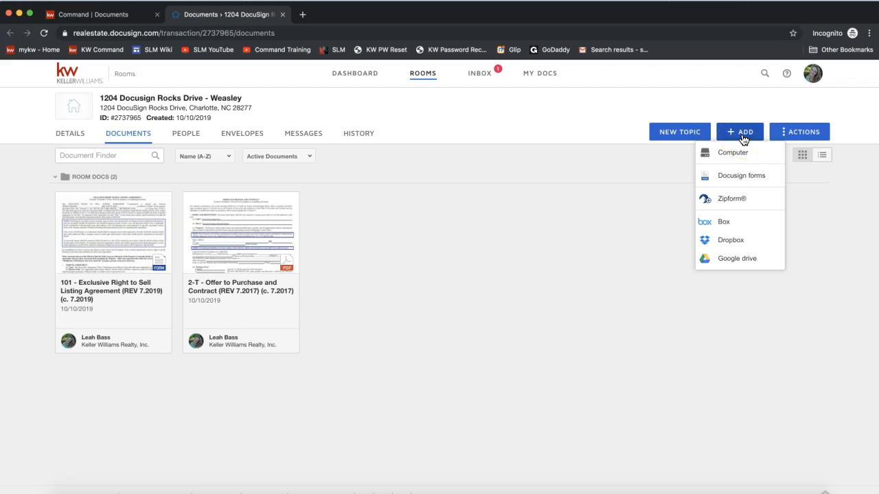
left_click(739, 181)
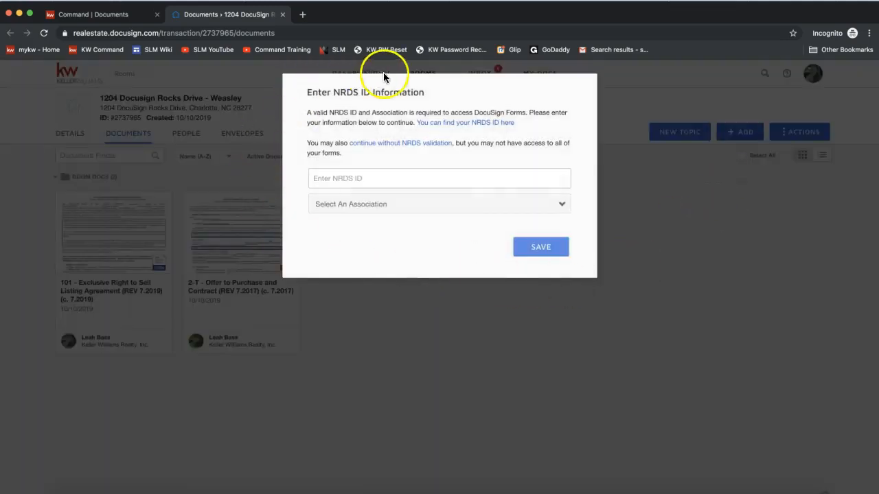
left_click_drag(334, 91, 371, 92)
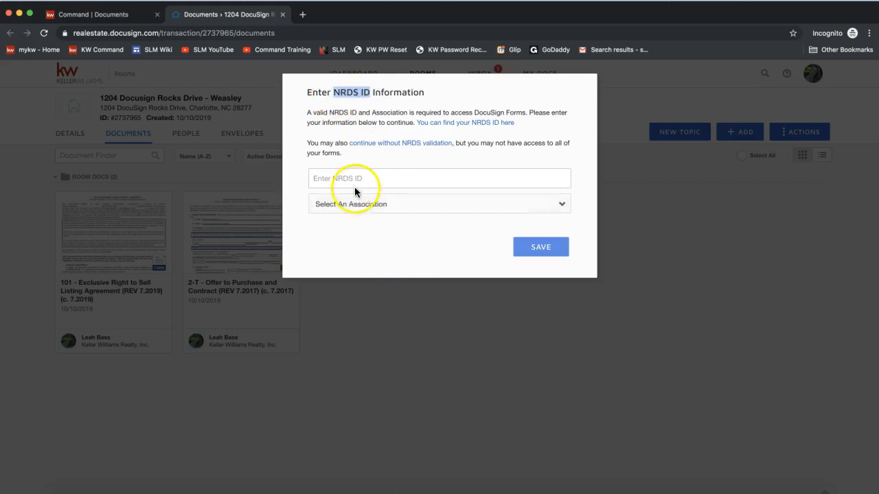
left_click(342, 205)
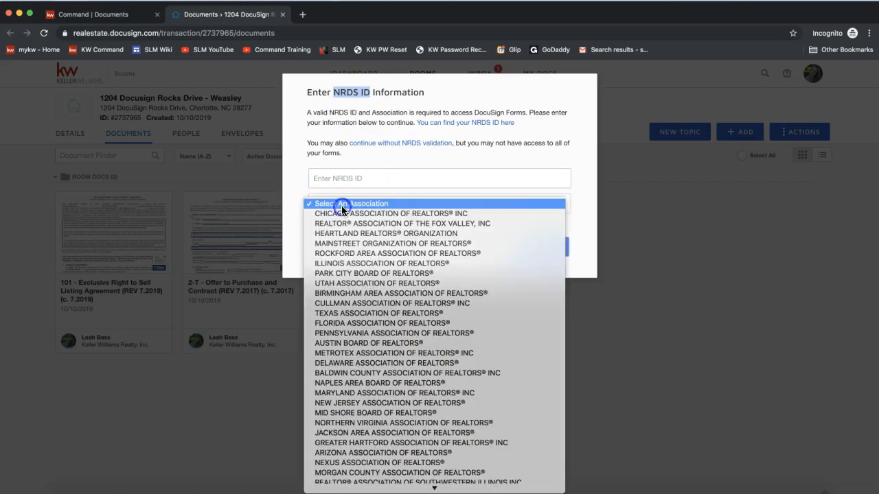
left_click(335, 178)
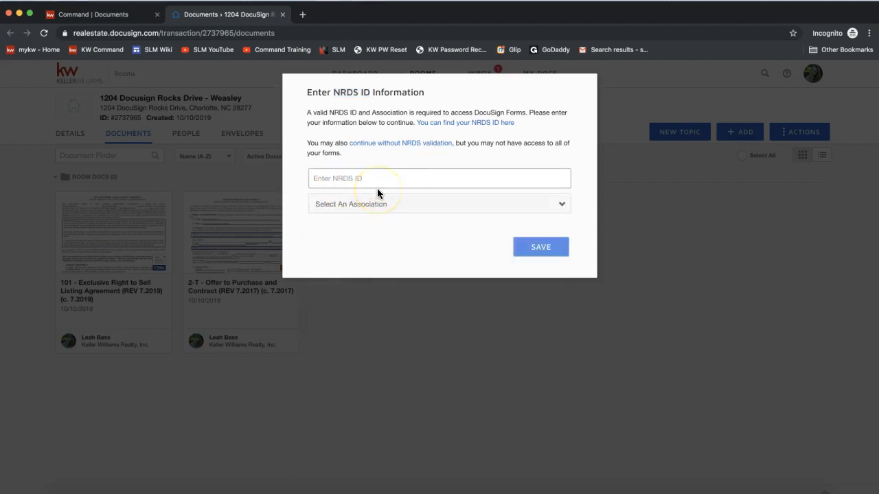
left_click(373, 180)
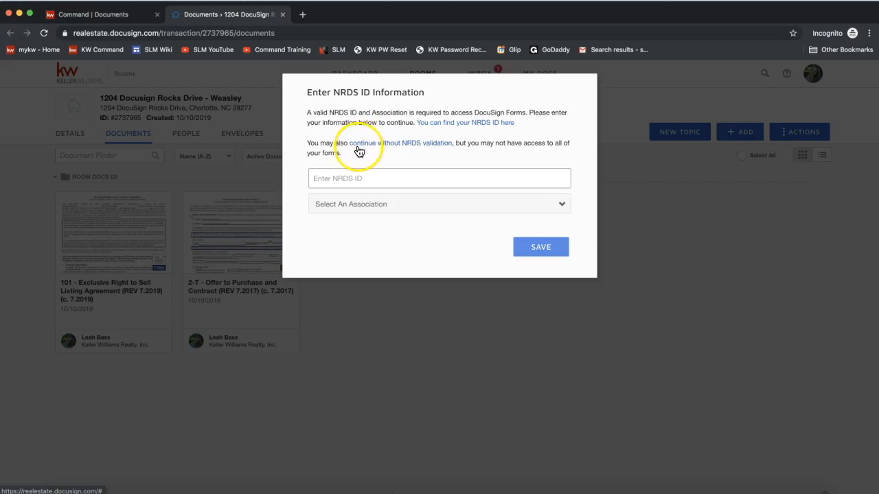
left_click(403, 148)
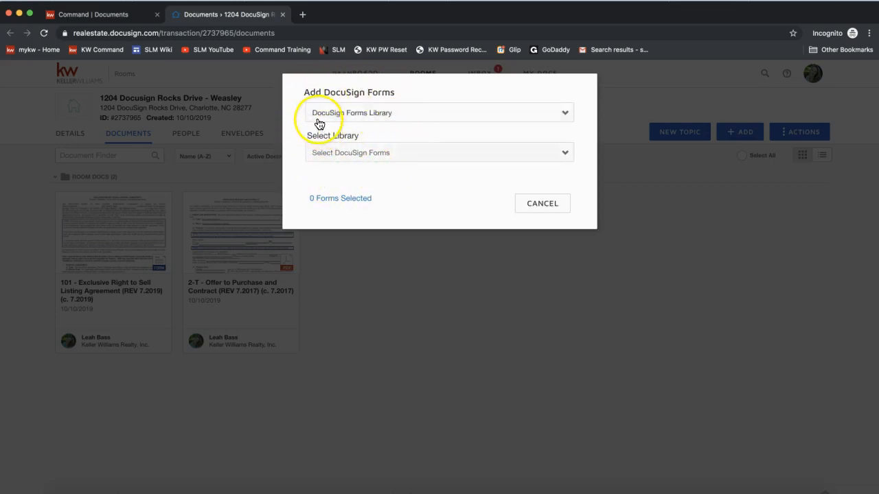
- Choose the DocuSign Forms Library as the source and NCAR - North Carolina Association of Realtors as the library
left_click(360, 120)
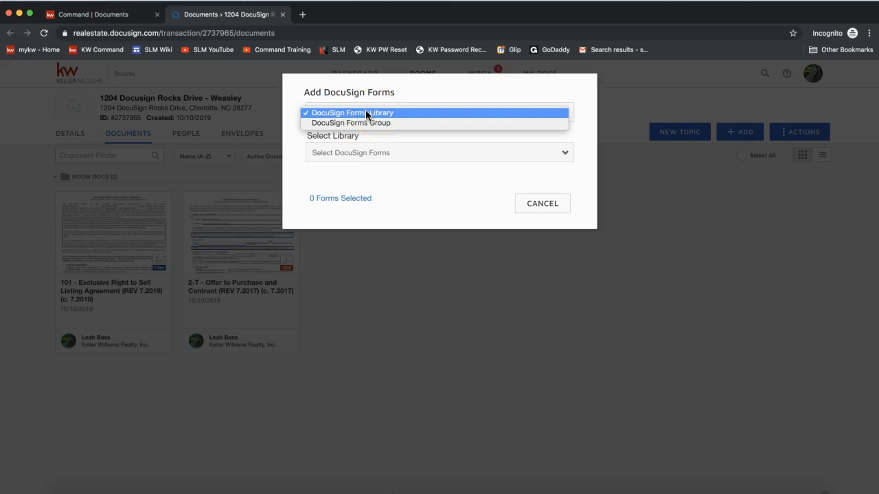
left_click(358, 114)
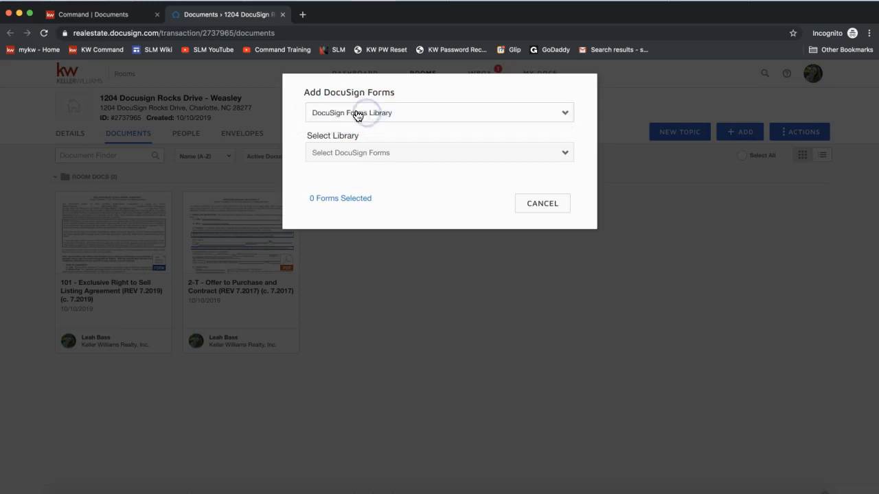
left_click(346, 154)
left_click(354, 162)
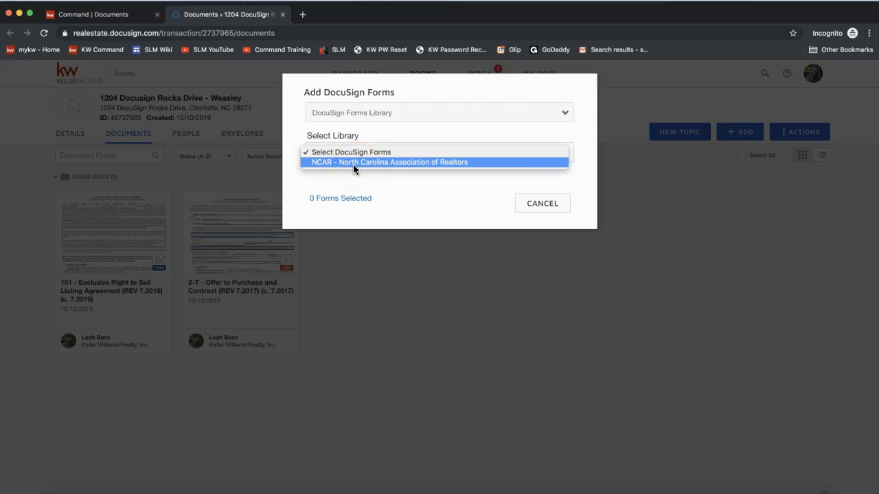
left_click(352, 165)
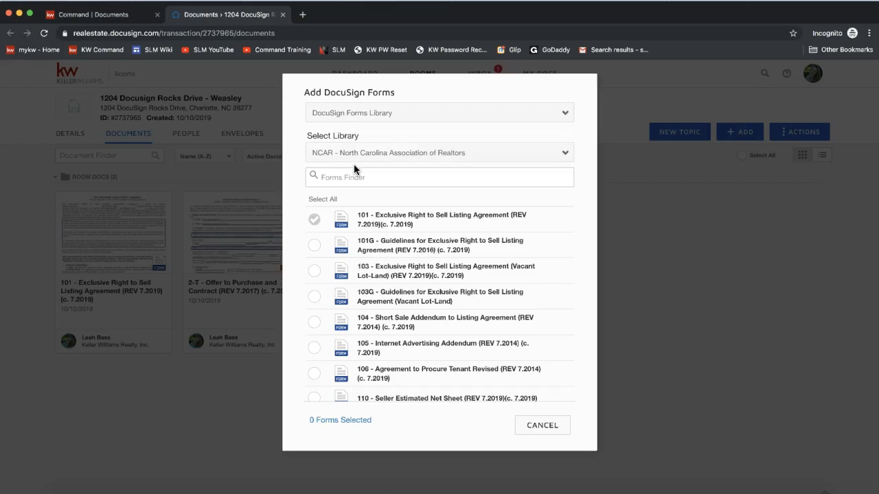
left_click(350, 155)
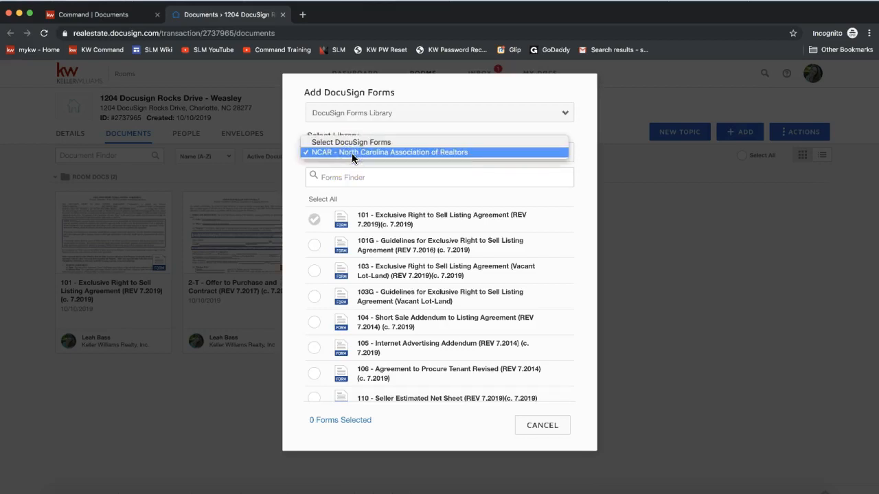
left_click(352, 154)
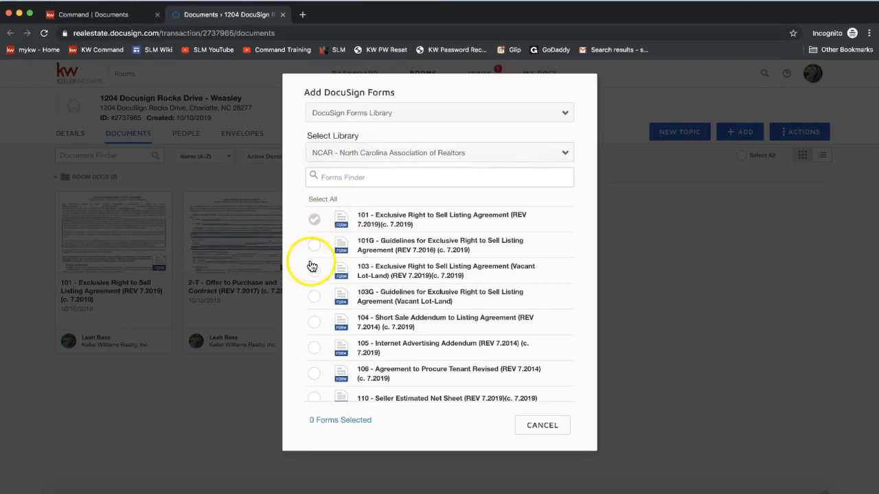
left_click(315, 223)
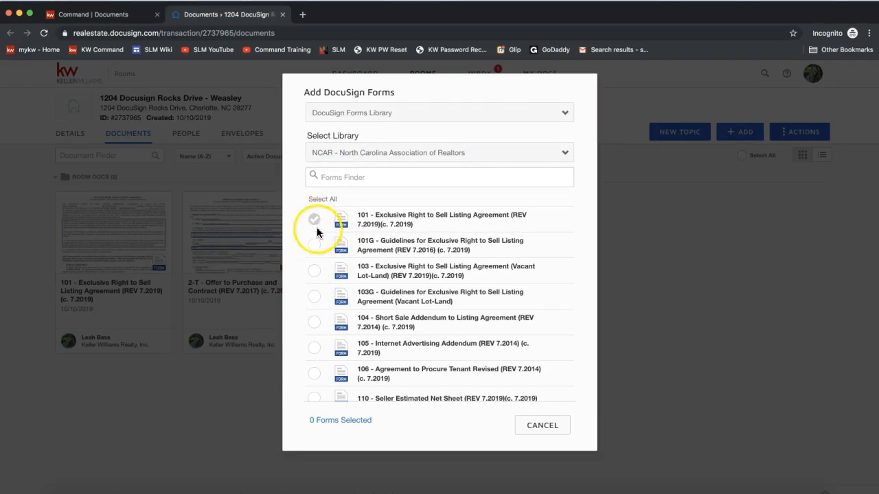
- Search the forms library for "buyer" and add form 201 - Exclusive Buyer Agency Agreement to the room
left_click(369, 180)
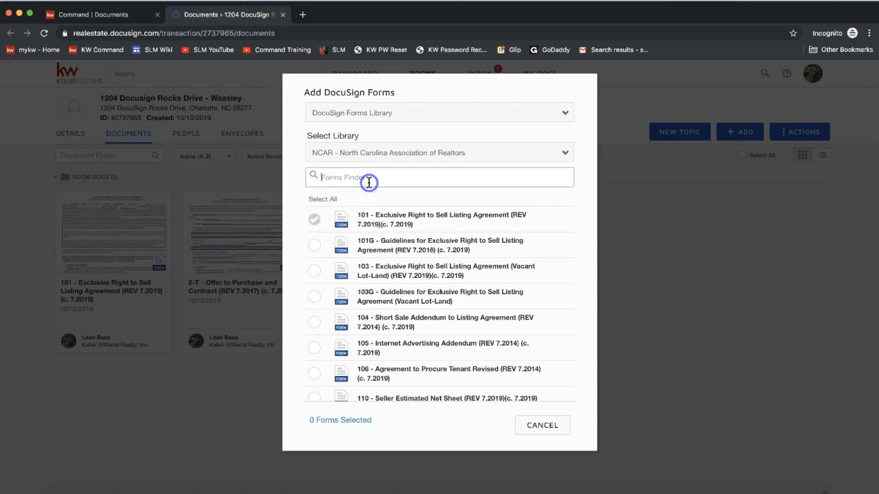
type("buyer")
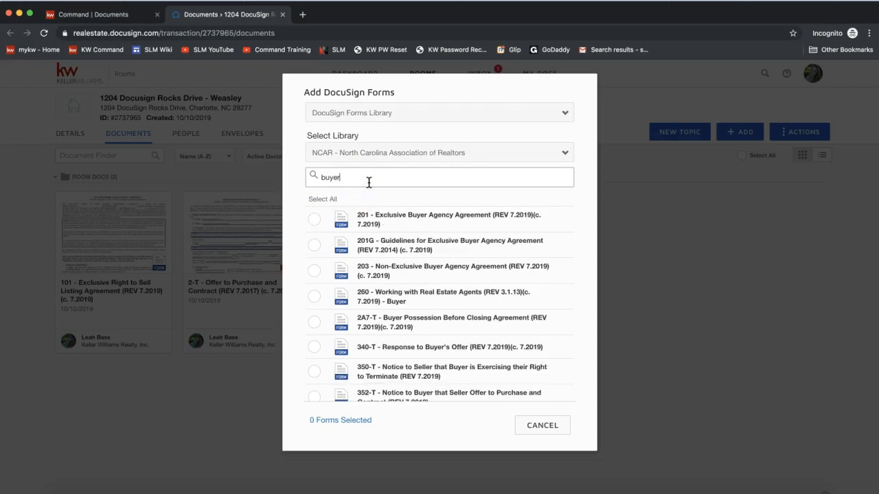
left_click(314, 219)
left_click_drag(320, 177, 357, 180)
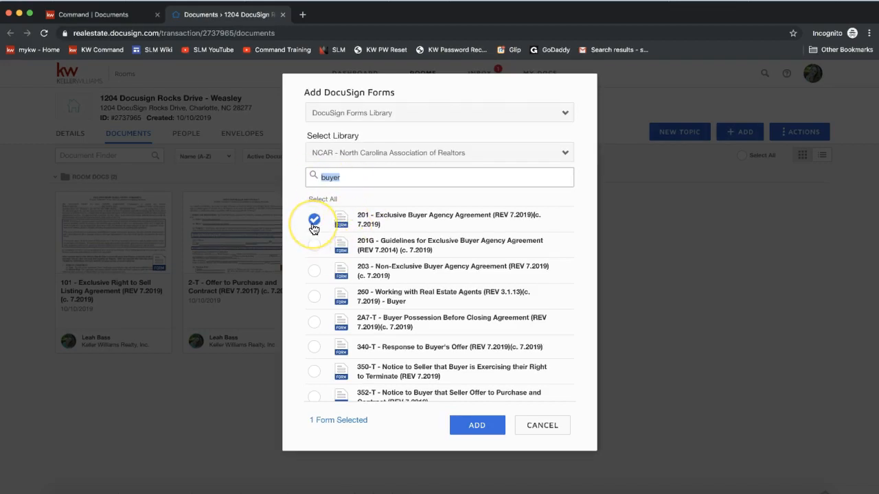
left_click(471, 428)
left_click(475, 431)
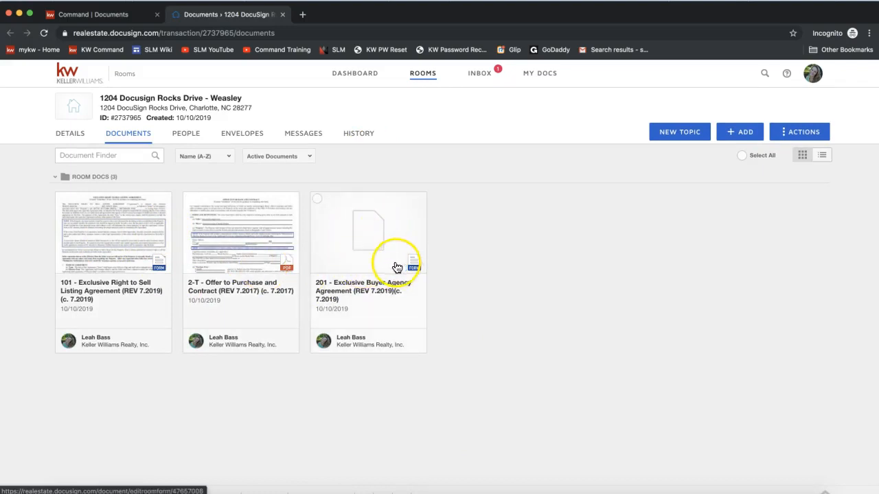
- Open the 201 - Exclusive Buyer Agency Agreement and fill in both buyers' full names, starting the second name field with "and"
left_click(355, 240)
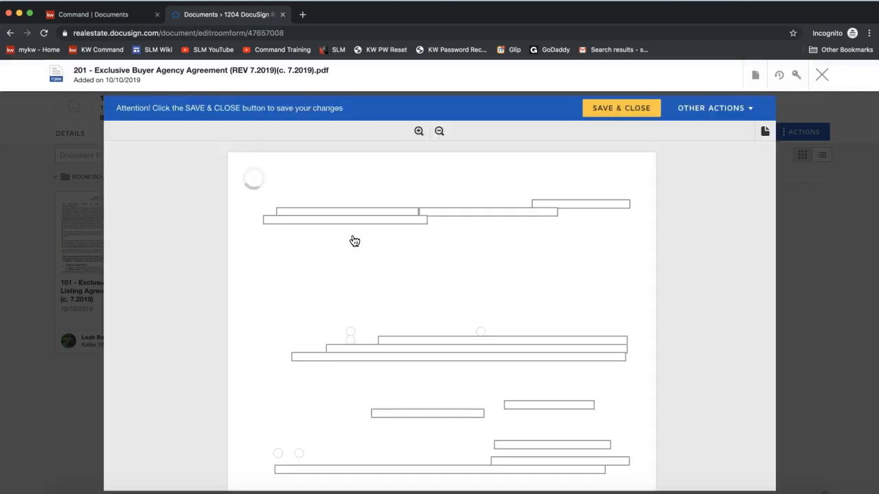
left_click(301, 211)
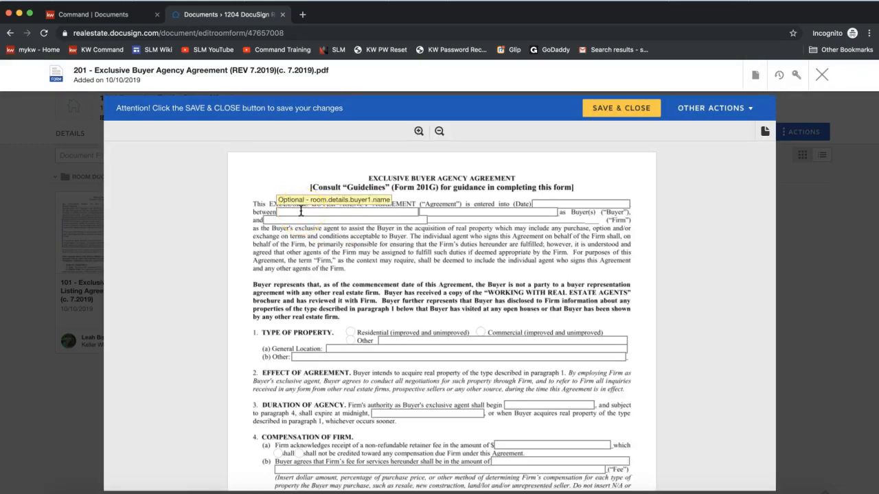
left_click(300, 211)
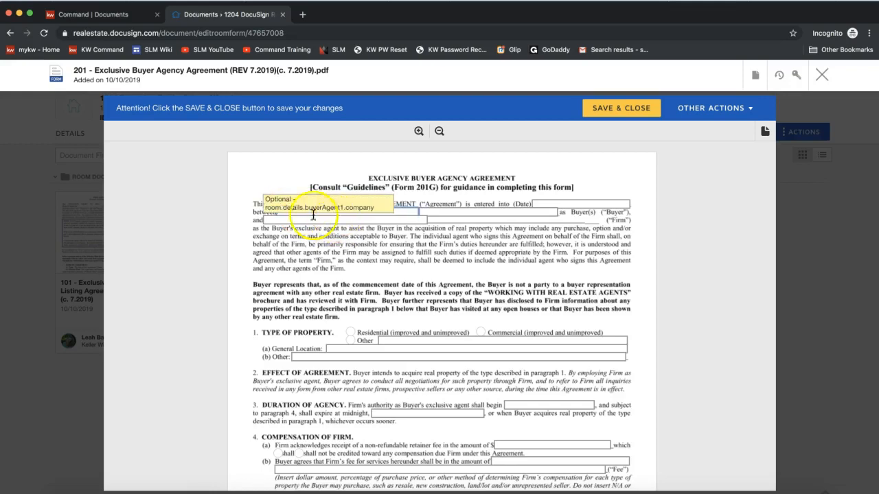
left_click(287, 212)
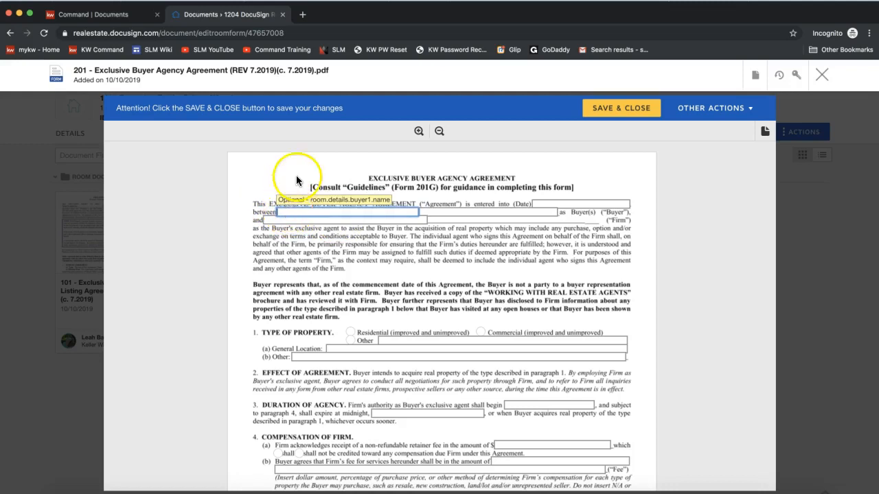
type("Ron")
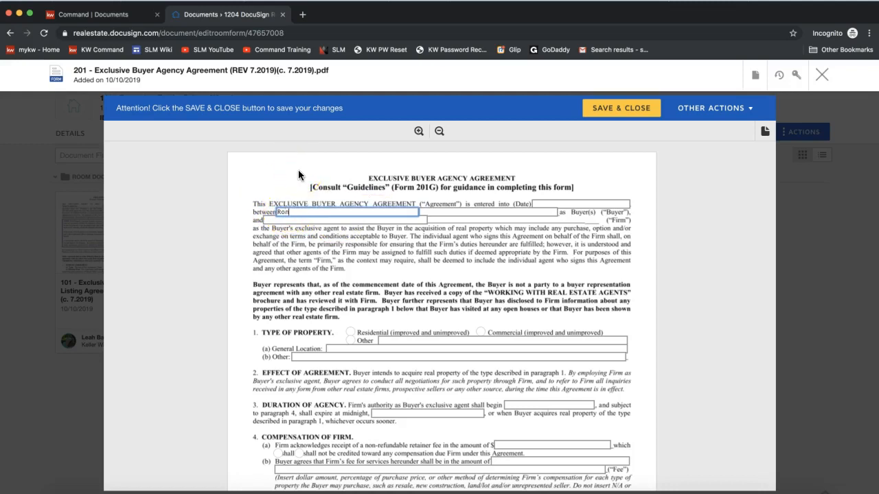
type("ald Weasley a")
key("BackSpace")
left_click(447, 211)
type("and Her")
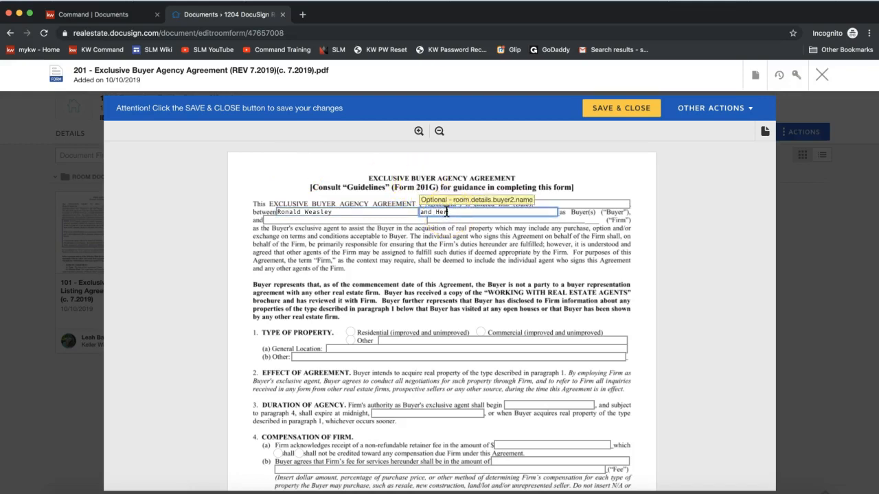
type("mione Granger")
- Enter "Keller Williams Realty - Ballantyne Area" as the firm in the agreement's opening paragraph
left_click(329, 220)
type("Keller Williams Realty - Ballantyne A")
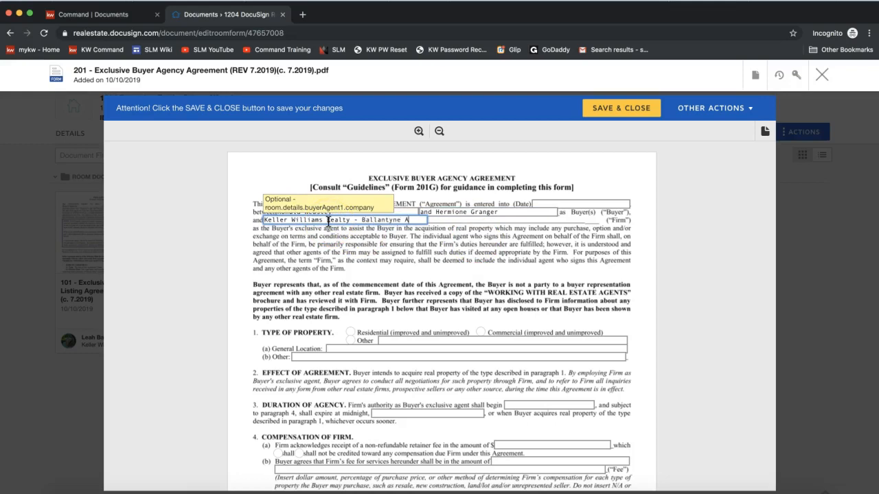
type("rea")
left_click(357, 311)
- Set the type of property in paragraph 1 to Residential (improved and unimproved)
scroll(356, 312, "down", 1)
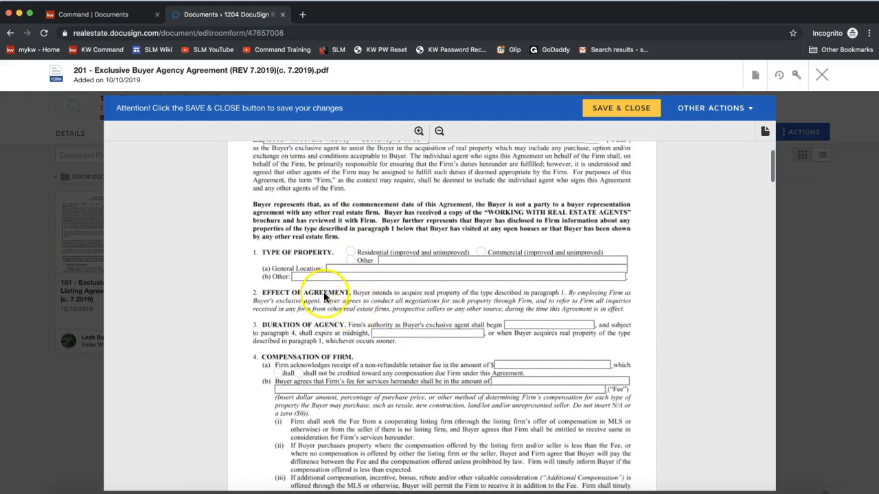
left_click(310, 277)
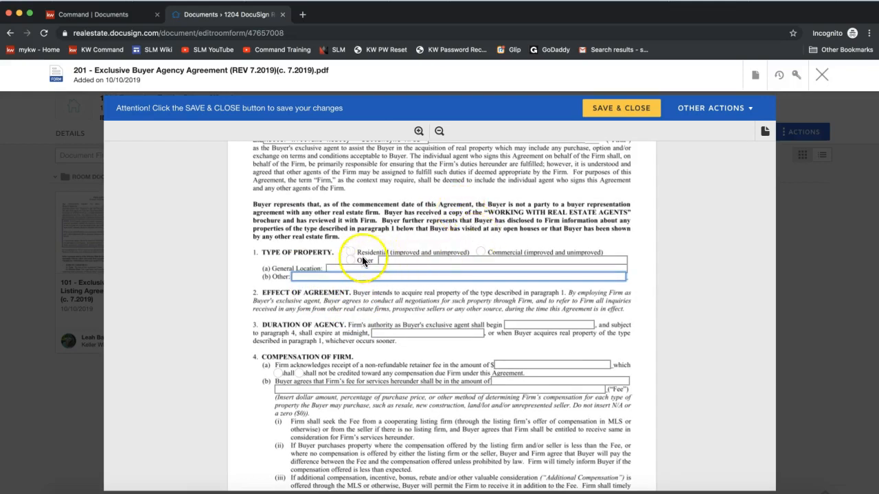
left_click(350, 253)
left_click(351, 254)
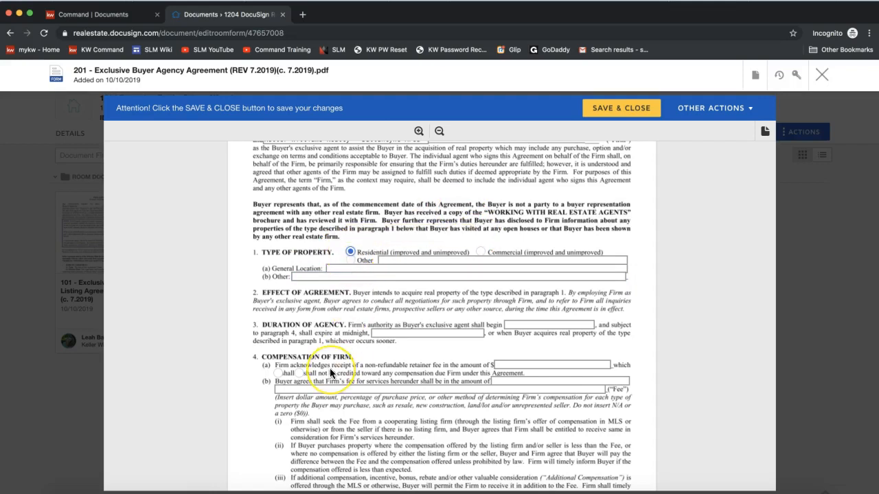
- Look over the rest of the agreement's first page and create a DocuSign envelope from the form
scroll(330, 368, "down", 3)
scroll(330, 368, "down", 5)
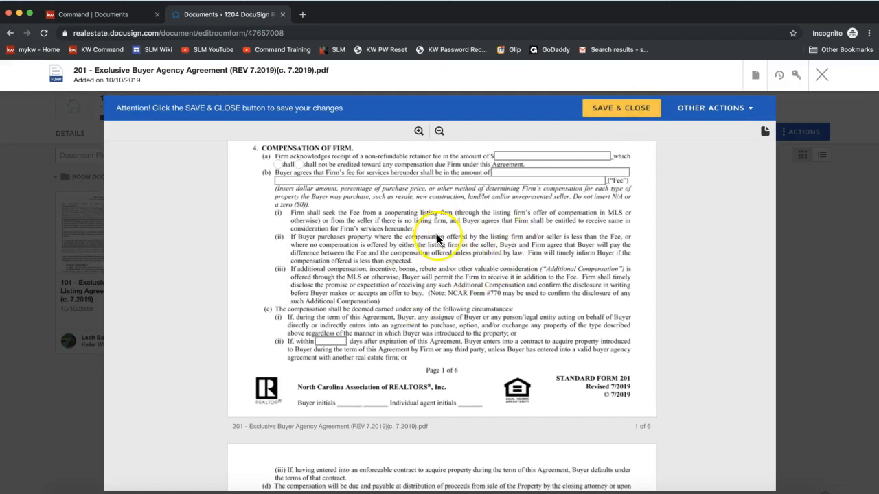
scroll(544, 238, "up", 8)
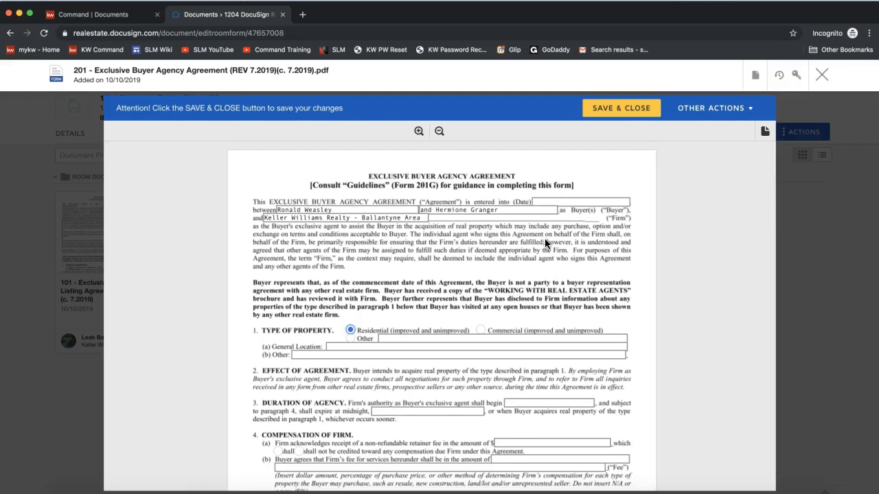
left_click(755, 79)
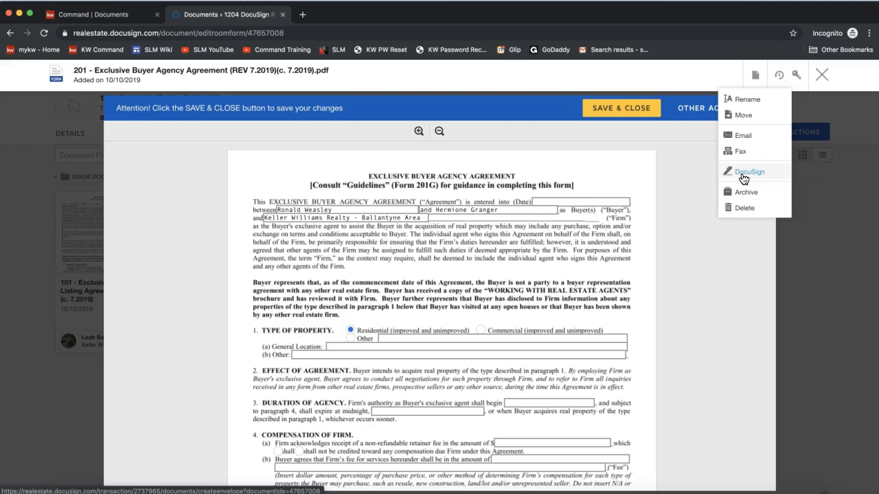
left_click(743, 177)
left_click(741, 178)
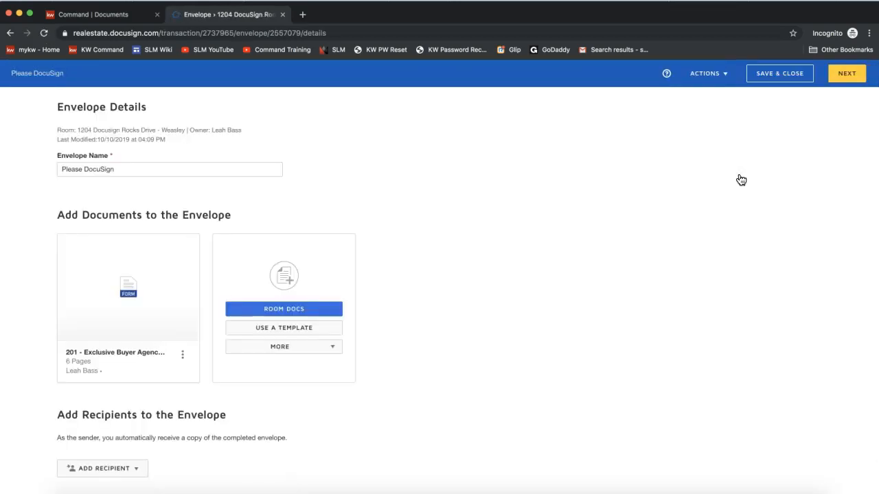
- Rename the envelope as "Please DocuSign - Buyer Agency"
left_click_drag(56, 108, 92, 106)
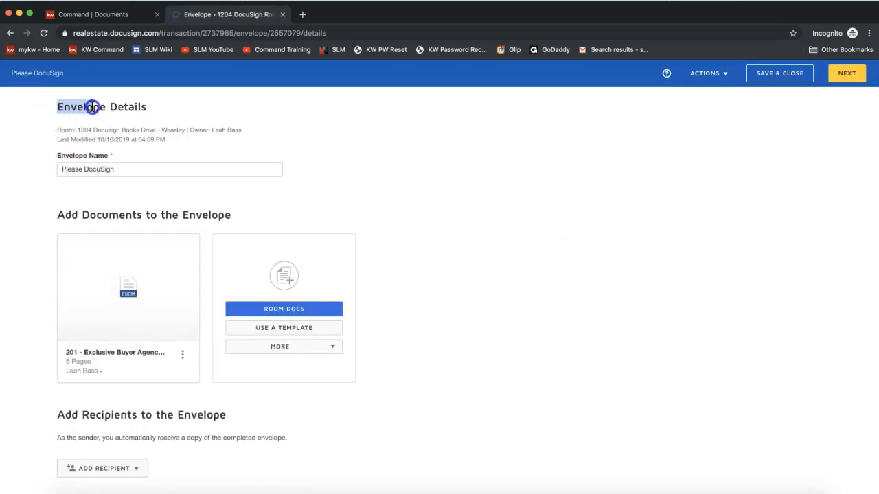
triple_click(95, 107)
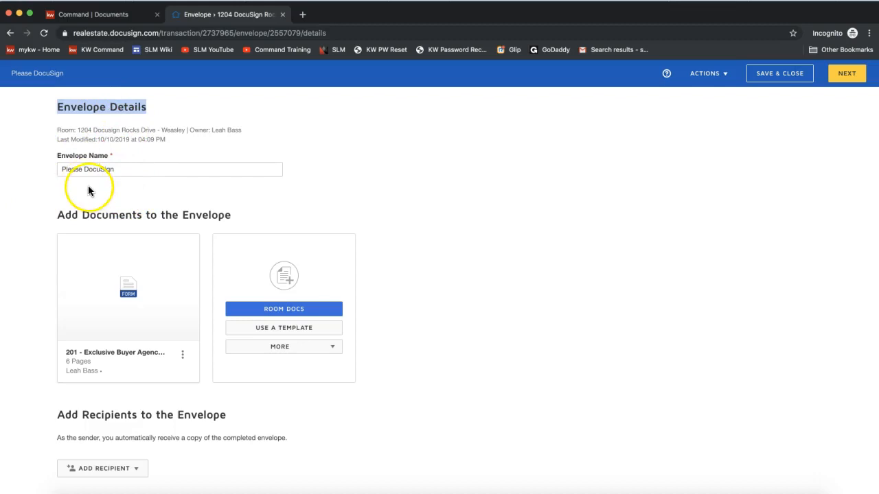
scroll(38, 209, "down", 3)
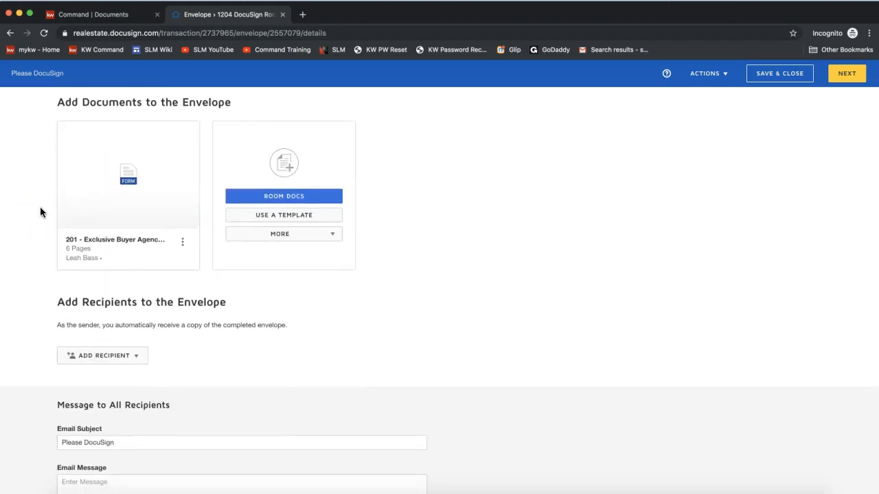
scroll(40, 207, "up", 3)
mouse_move(143, 296)
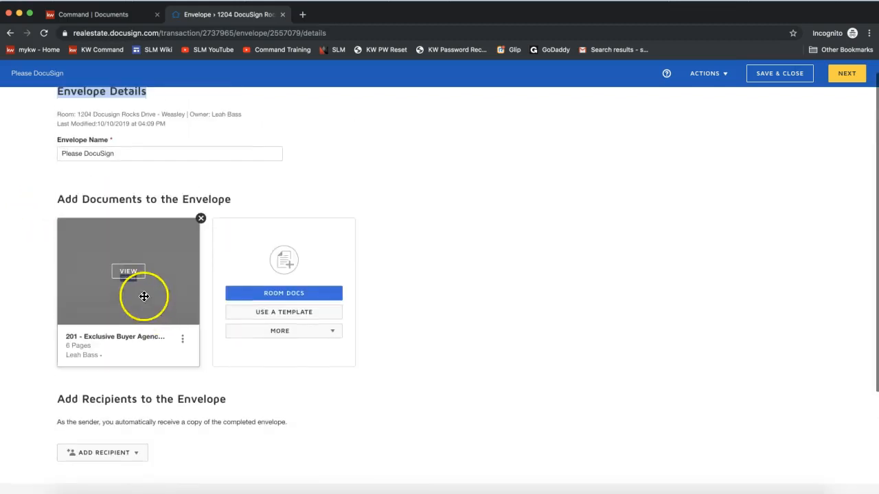
scroll(139, 301, "up", 1)
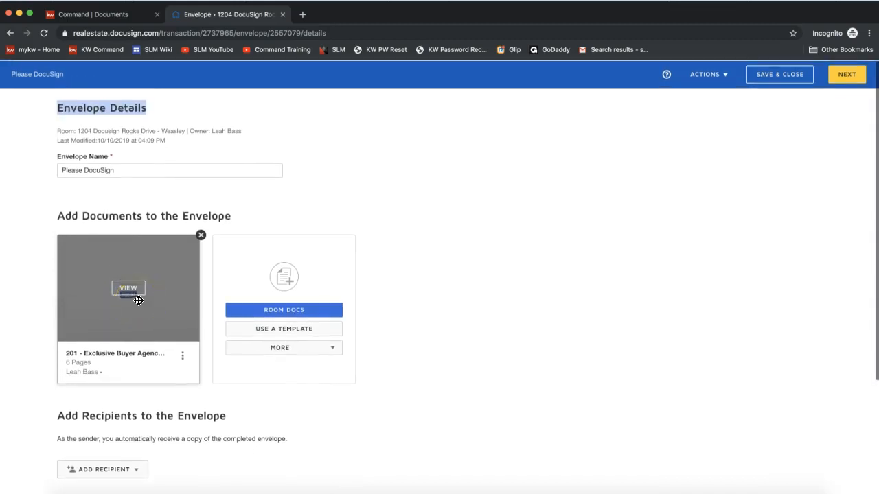
triple_click(69, 162)
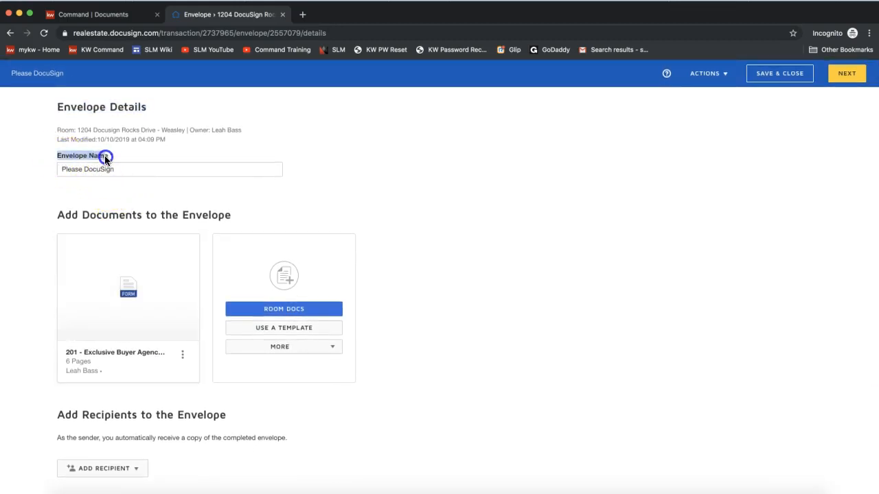
left_click(125, 171)
type("- ")
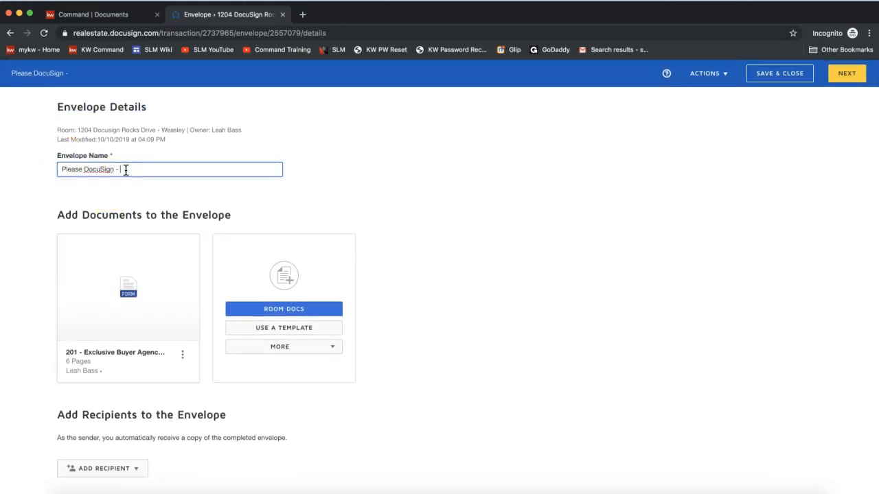
type("Buyer Agency")
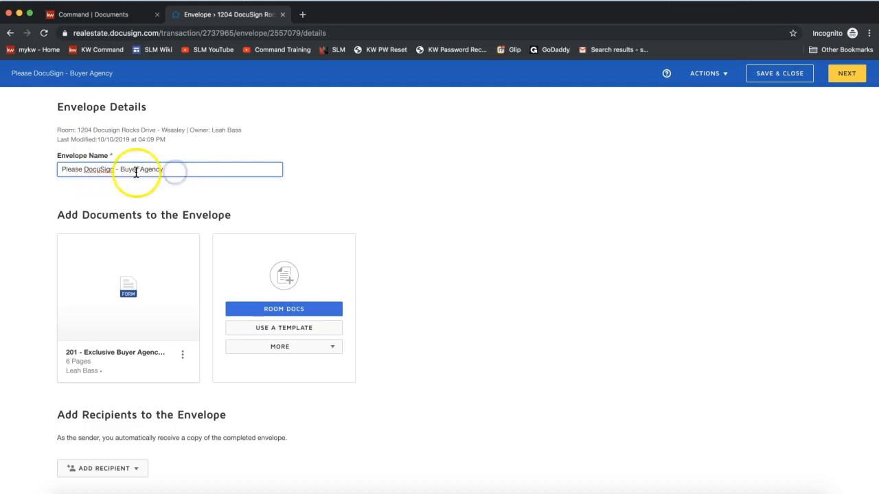
- Look over the envelope's documents and recipient options, and start adding recipients from the pre-tagged roles
scroll(180, 224, "down", 3)
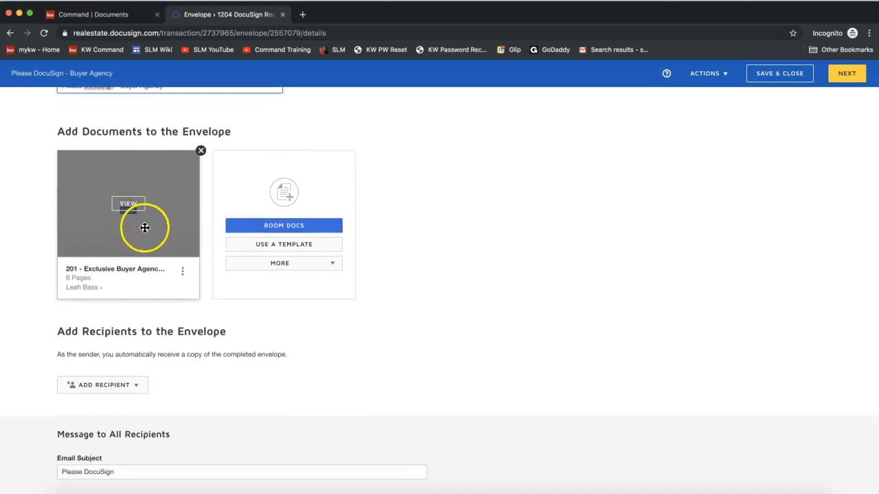
scroll(88, 192, "down", 1)
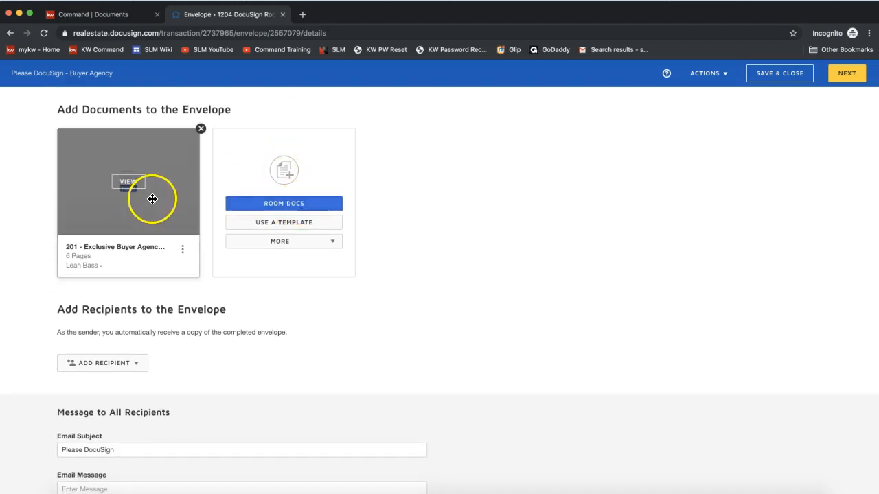
scroll(152, 199, "down", 2)
scroll(153, 199, "down", 1)
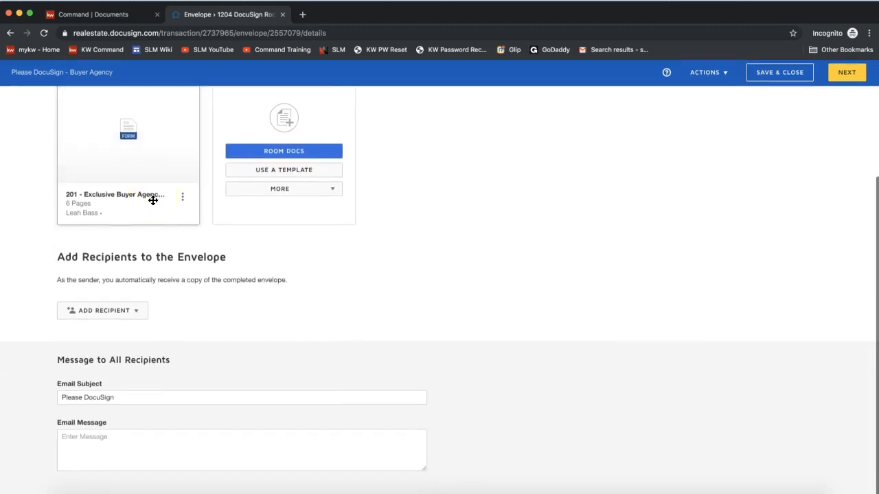
left_click(58, 258)
left_click_drag(57, 258, 237, 264)
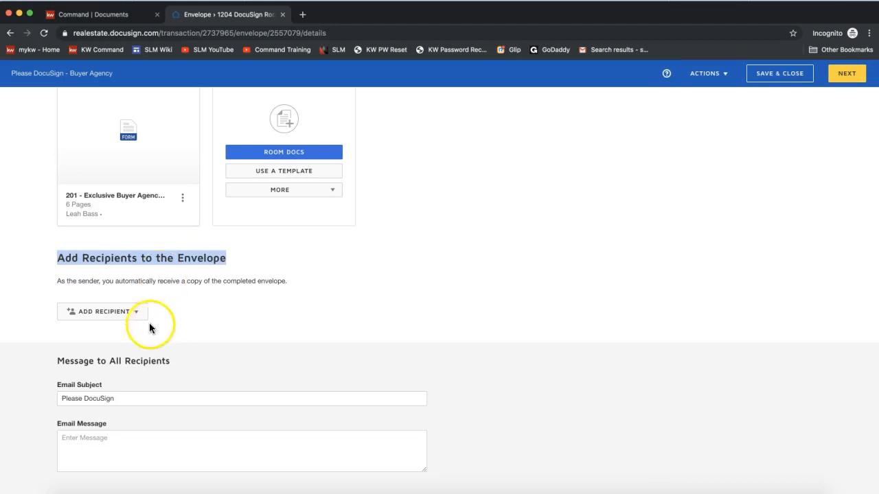
left_click(100, 315)
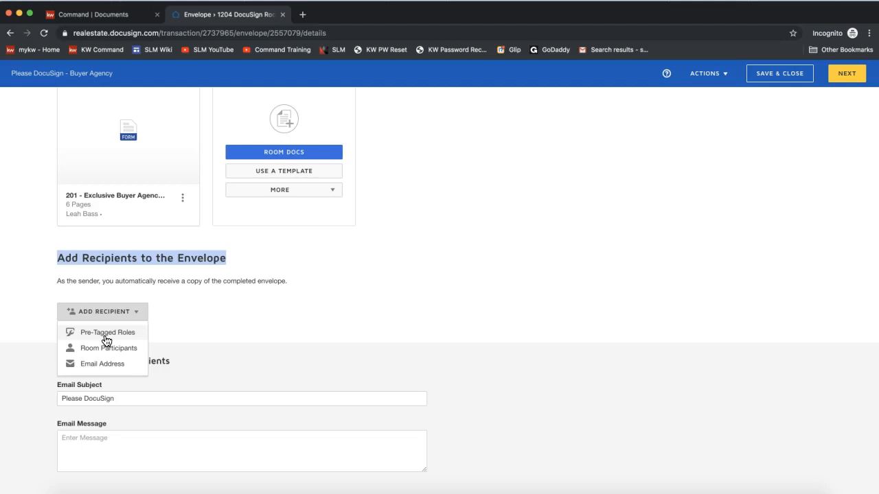
left_click(106, 339)
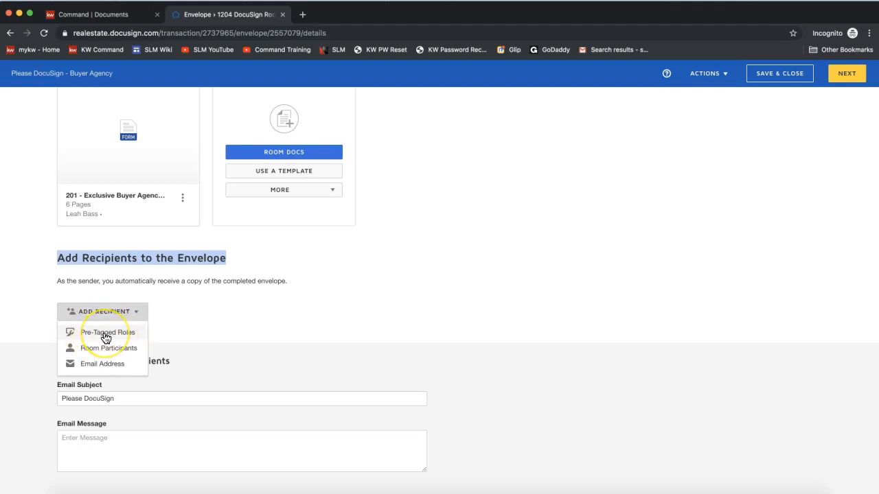
left_click(109, 352)
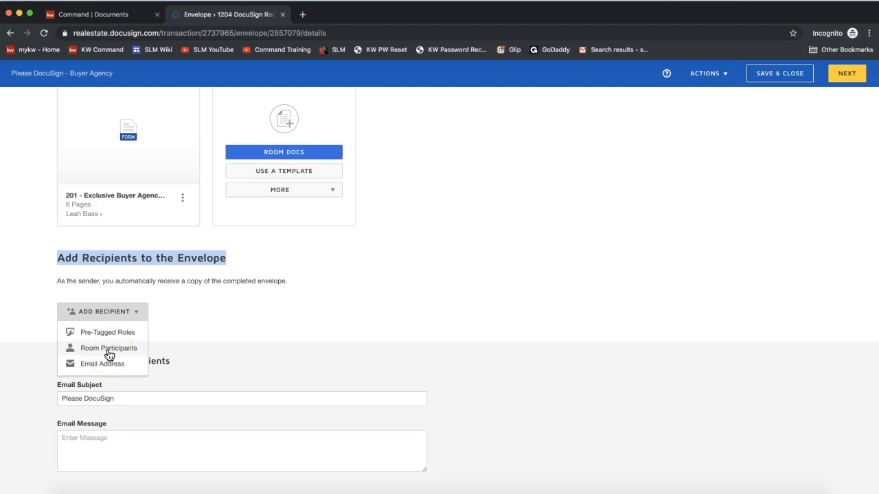
left_click(101, 370)
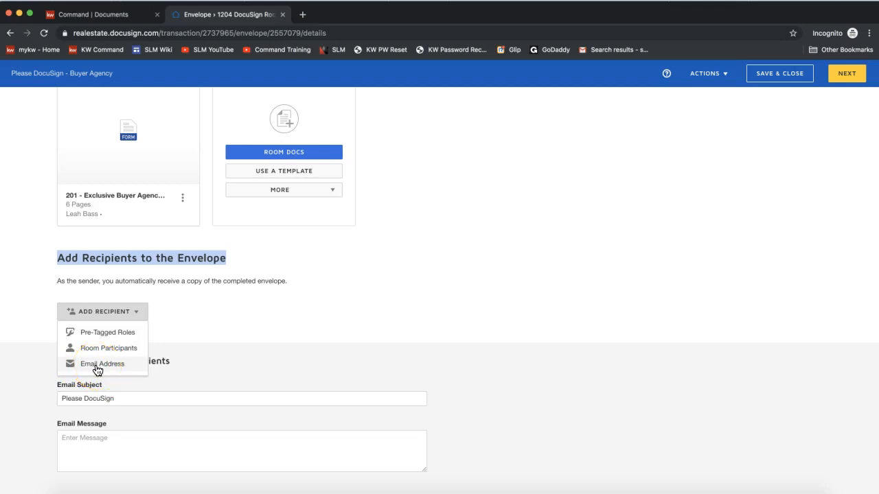
left_click(96, 335)
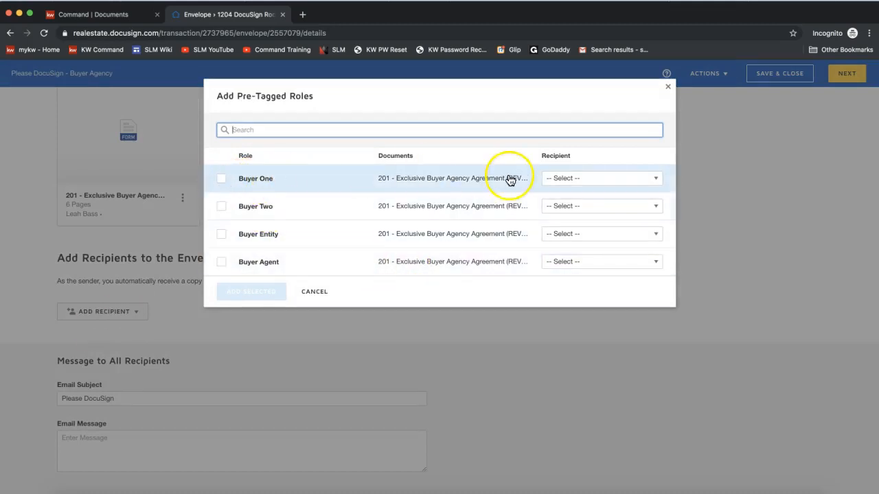
- Assign the client to Buyer One, the second buyer to Buyer Two and the agent to Buyer Agent, and add these roles to the envelope
left_click(566, 184)
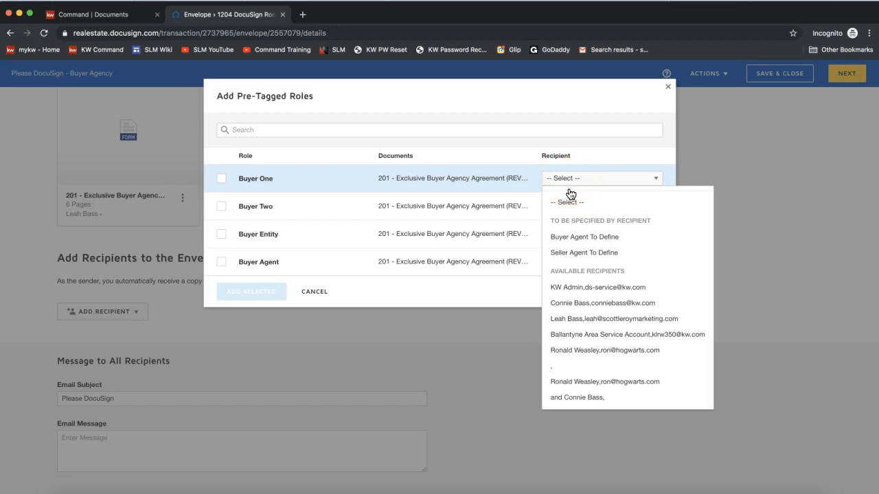
left_click(581, 351)
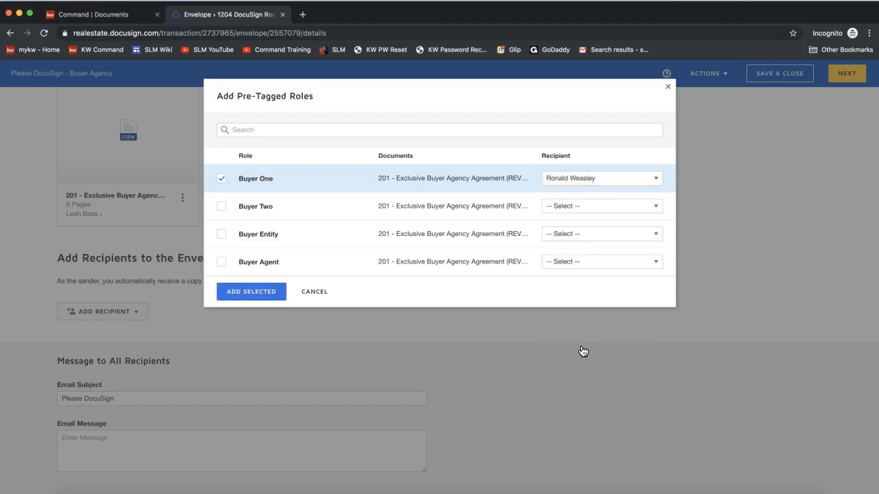
left_click(566, 209)
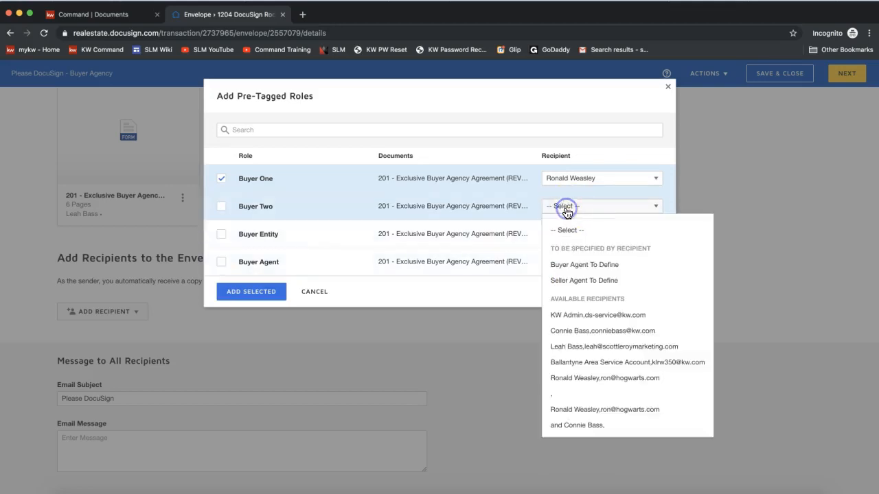
left_click(573, 331)
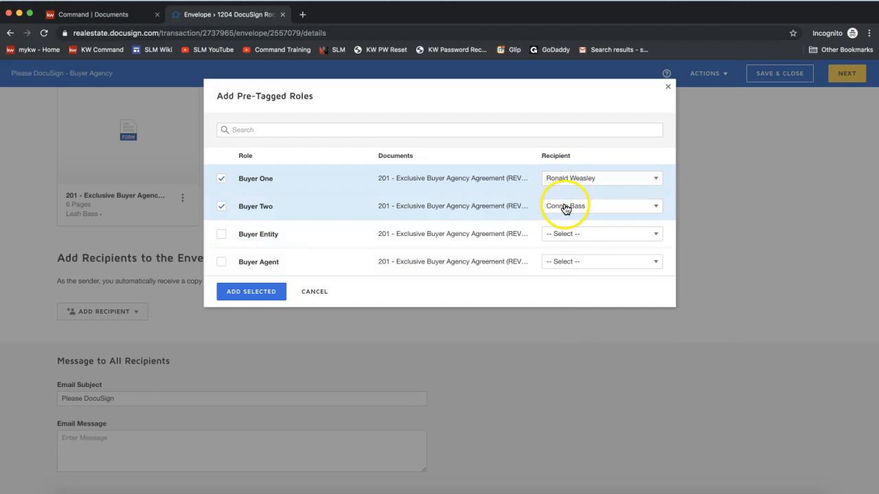
left_click(608, 262)
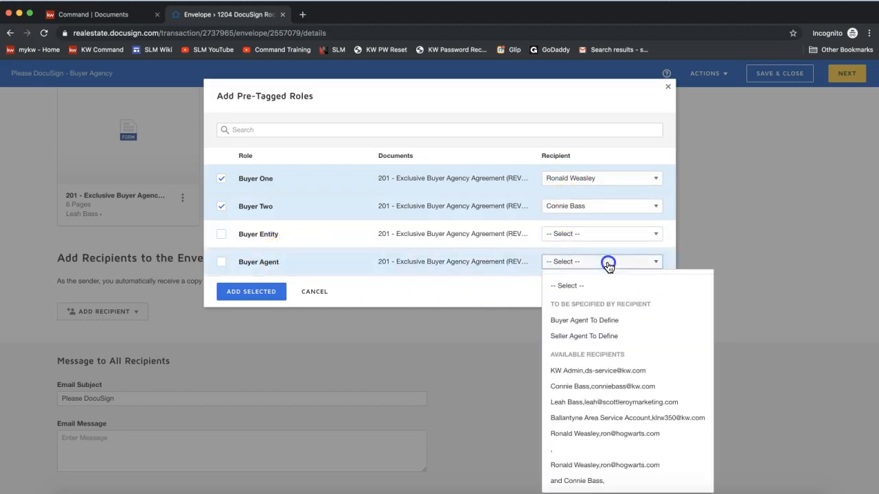
left_click(607, 402)
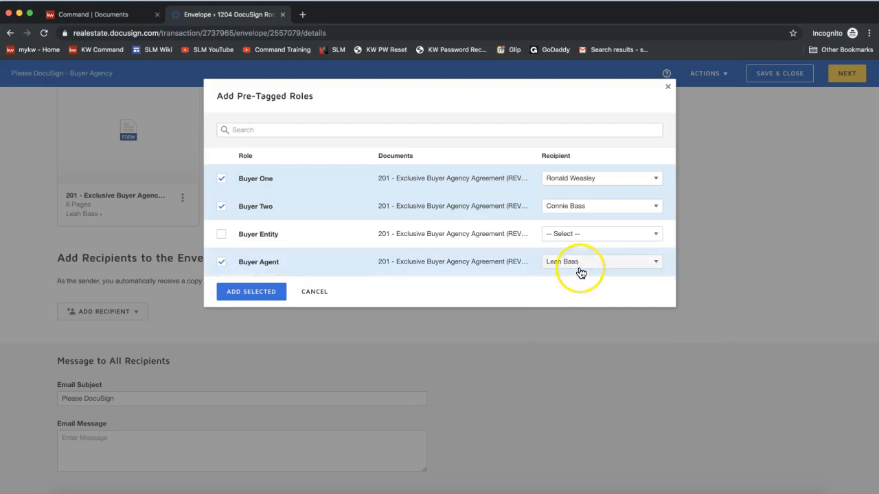
left_click(253, 292)
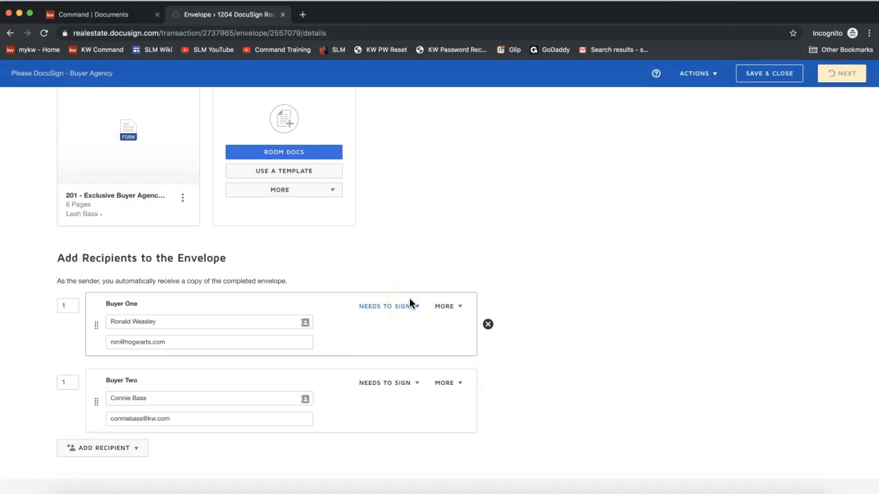
- Set Buyer One's recipient action to Needs to Sign and look at the access authentication and private message options
scroll(424, 224, "down", 3)
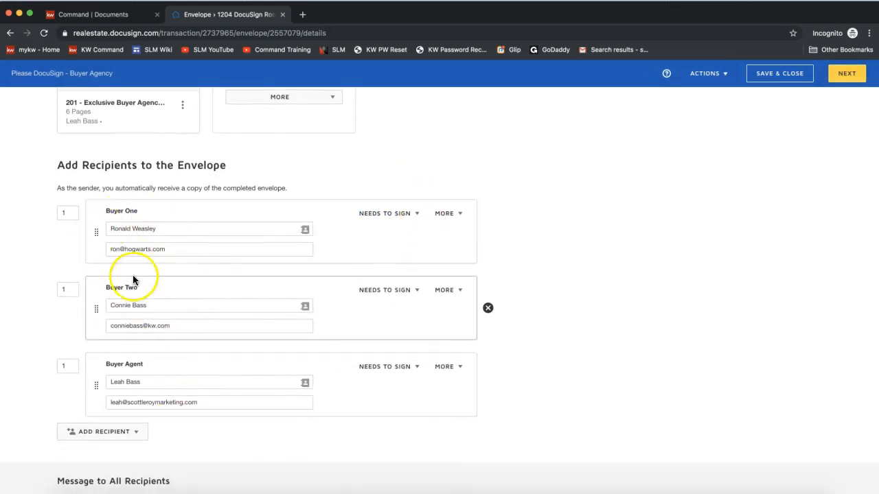
left_click(379, 220)
left_click(397, 236)
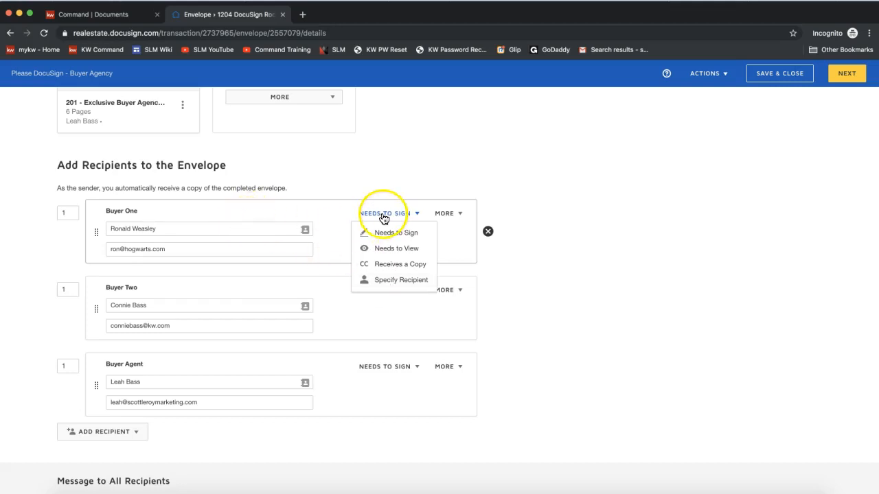
left_click(423, 238)
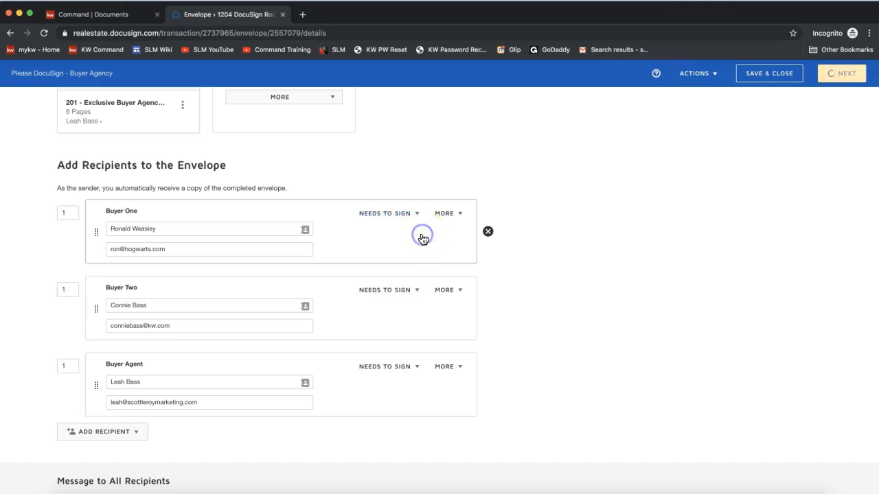
left_click(451, 215)
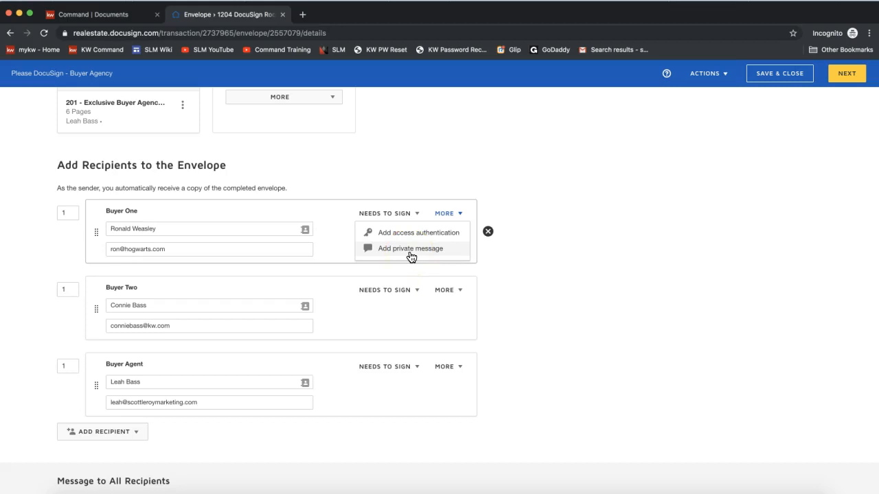
mouse_move(489, 234)
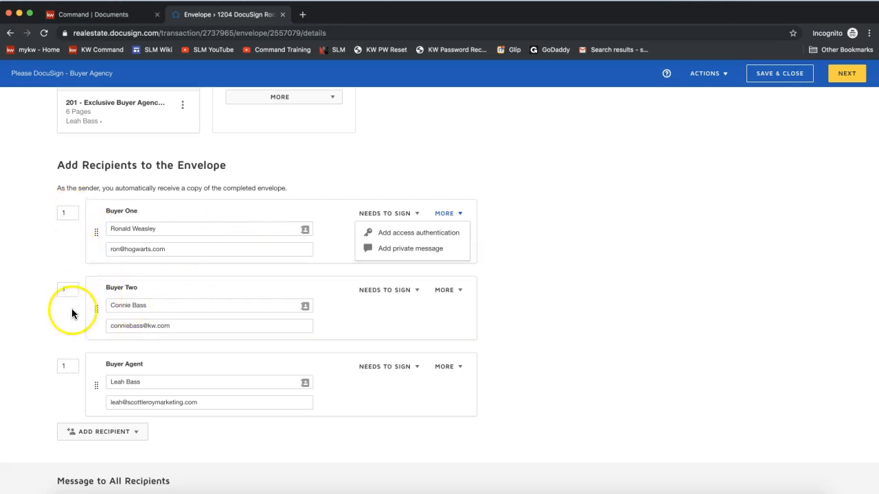
- Set Buyer Two's signing order to 2
left_click(71, 289)
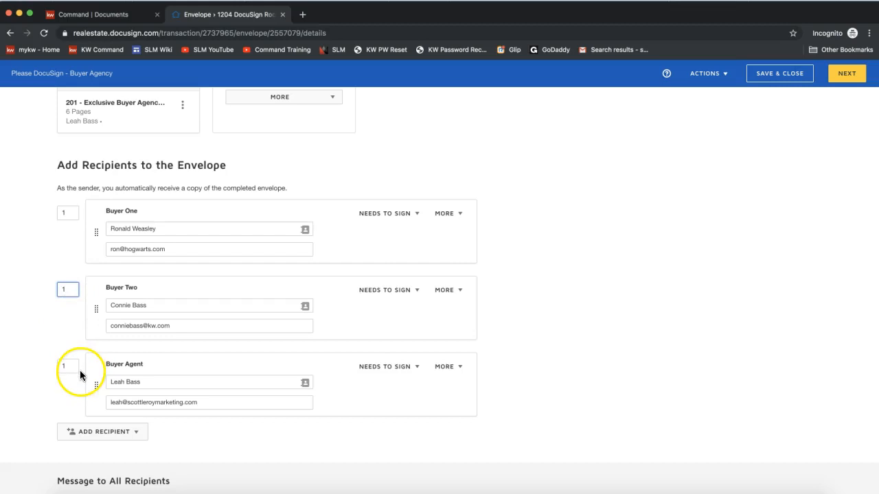
left_click_drag(74, 289, 37, 293)
type("2")
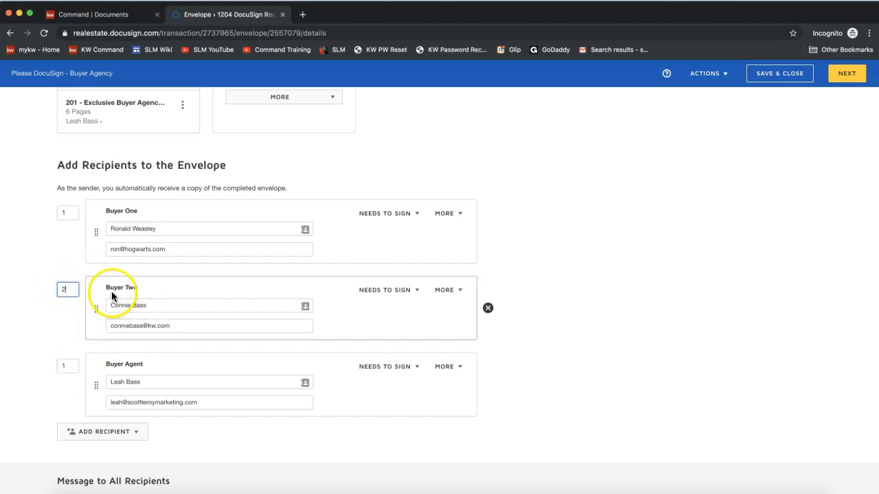
left_click_drag(103, 286, 136, 287)
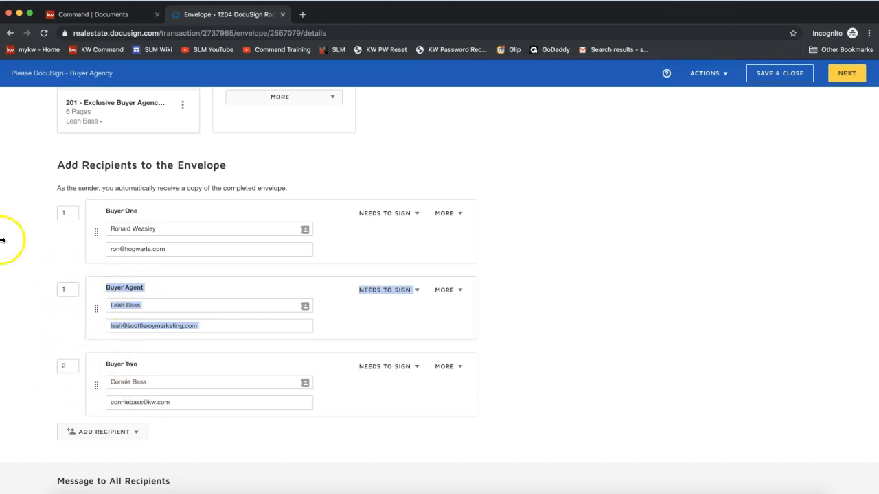
left_click(41, 241)
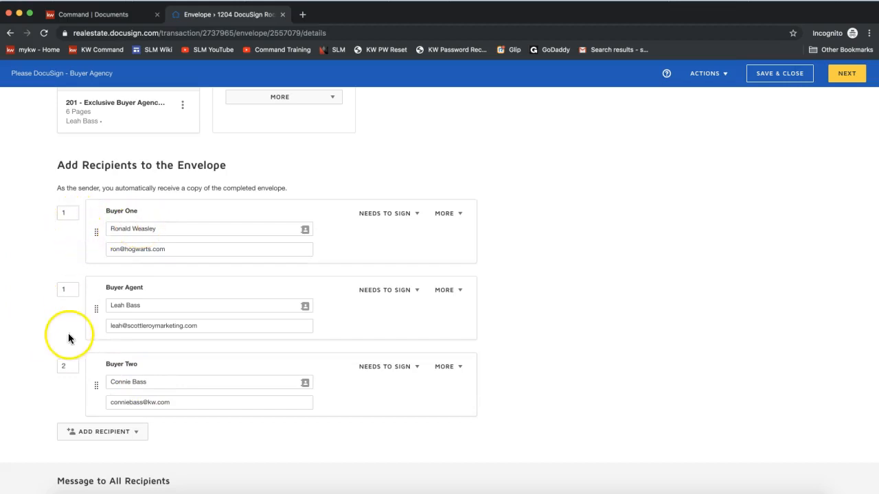
- Write the email message "Hello! Please sign the buyer agency agreement that we spoke about on the phone. Let me know if you have any questions!"
scroll(68, 360, "down", 3)
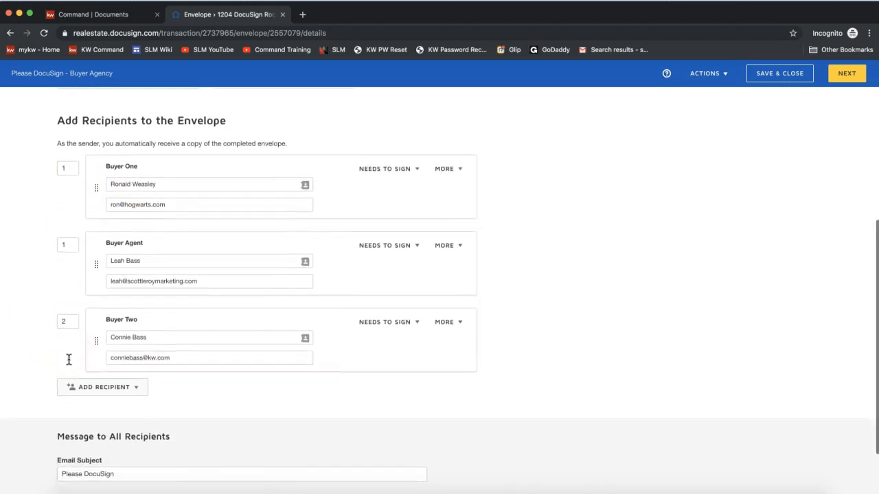
scroll(87, 408, "down", 1)
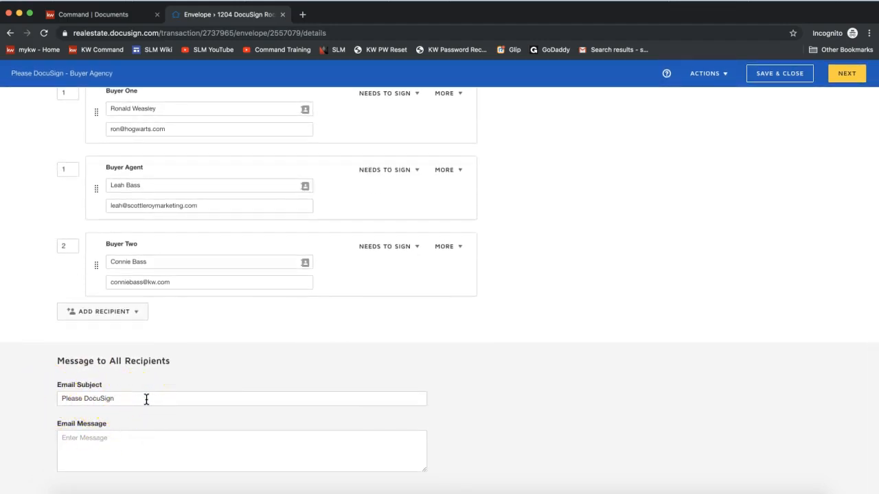
left_click(146, 399)
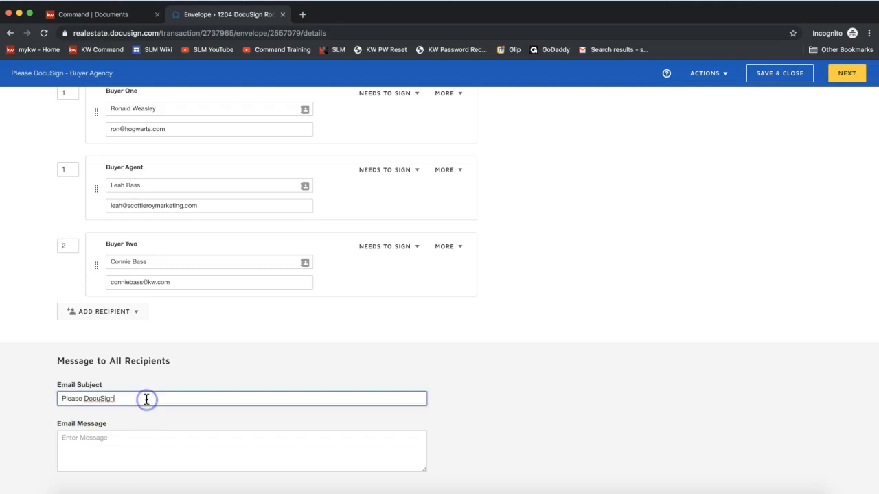
left_click(92, 439)
type("H")
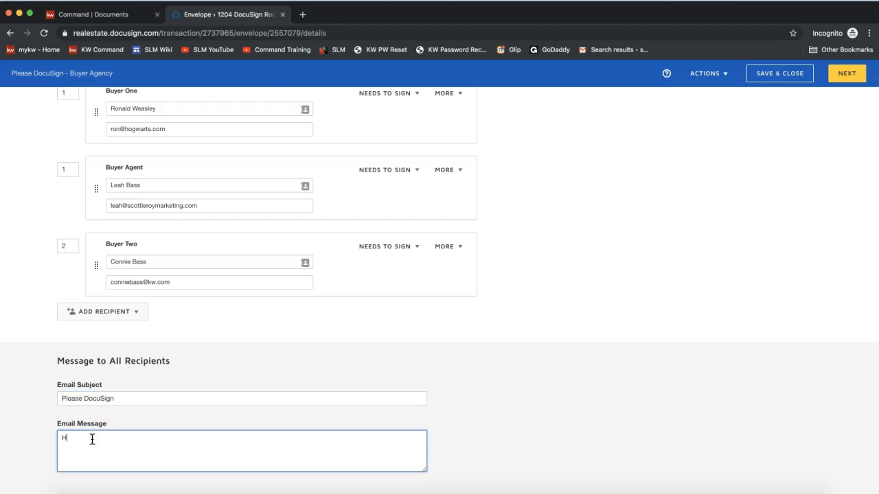
type("ello! OPlea")
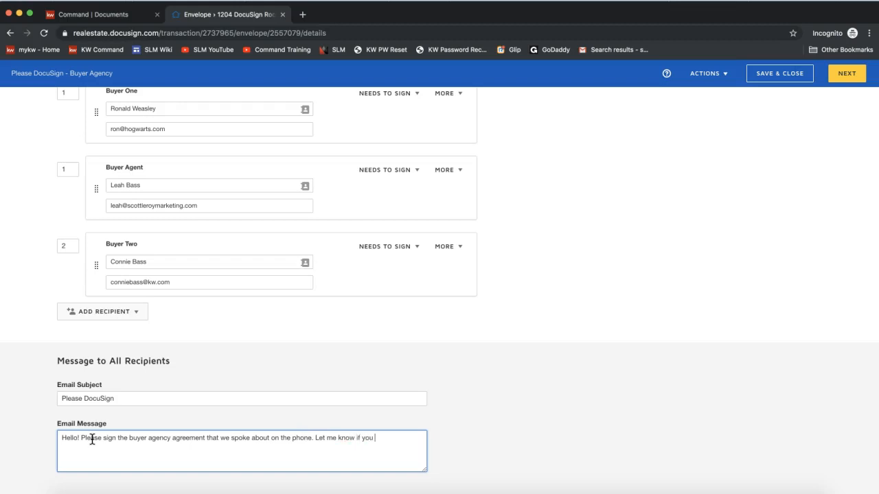
type("ions!")
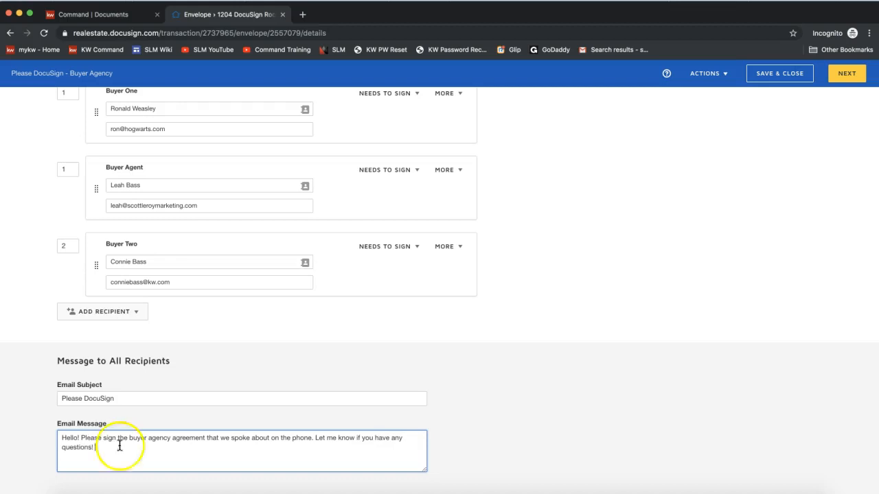
- Proceed from the envelope details to adding fields on the Exclusive Buyer Agency Agreement
scroll(562, 320, "up", 1)
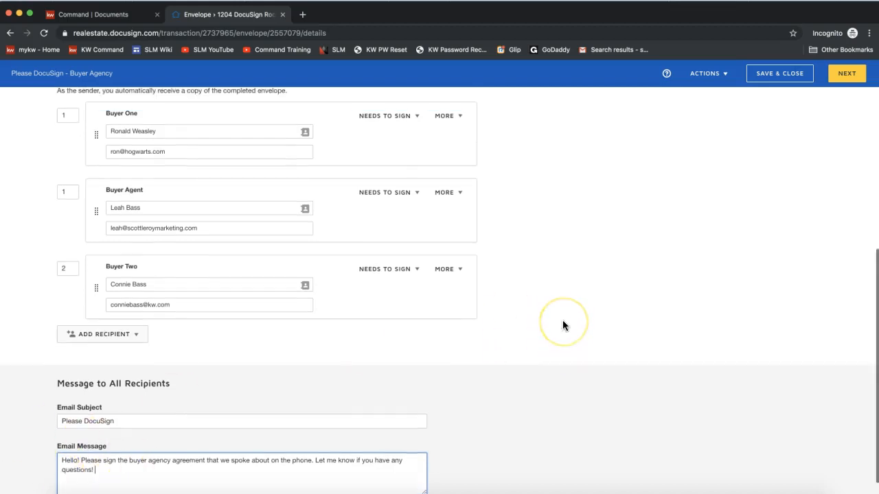
scroll(583, 235, "up", 10)
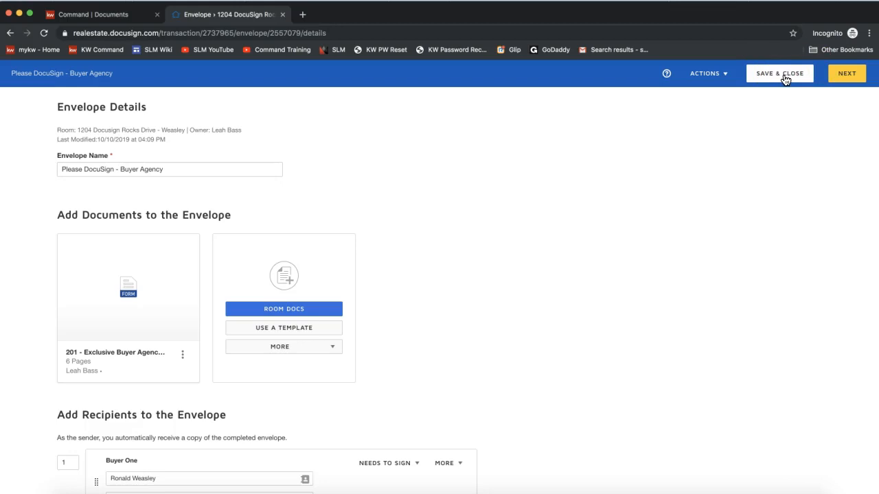
left_click(849, 80)
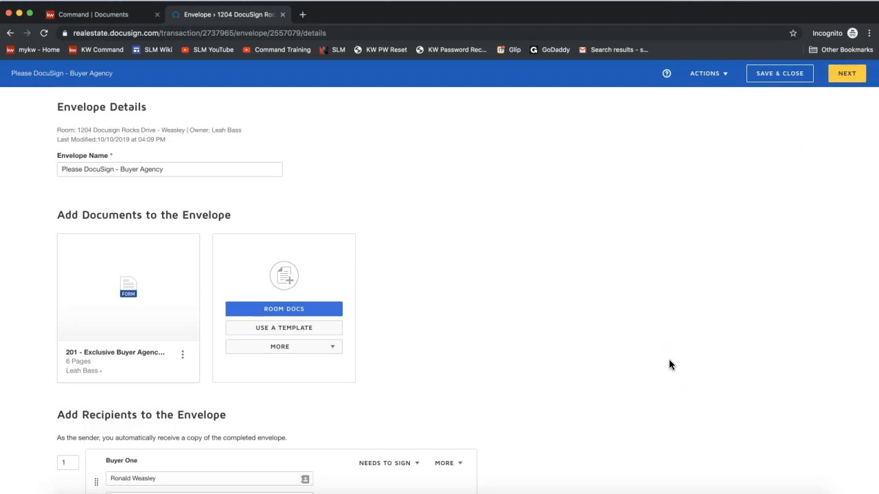
left_click(851, 74)
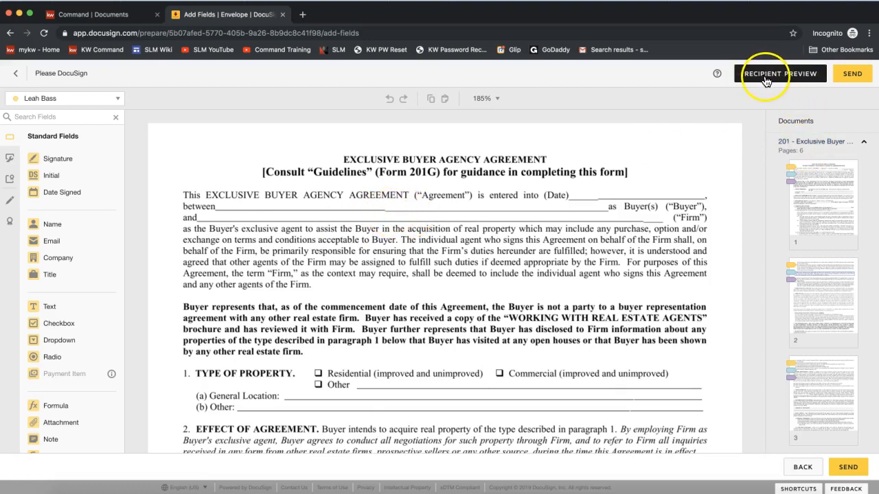
- Check the initial fields at the foot of page 1 against the recipient list to see whom each is assigned to
scroll(622, 156, "down", 15)
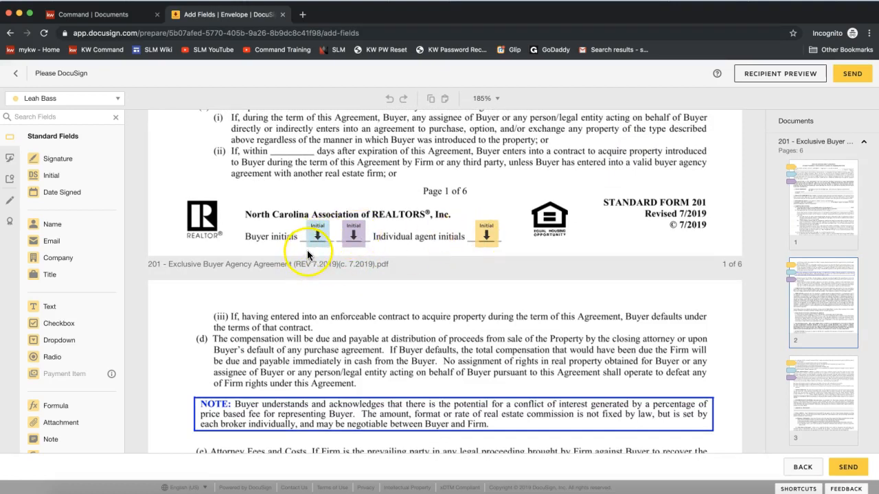
left_click(48, 103)
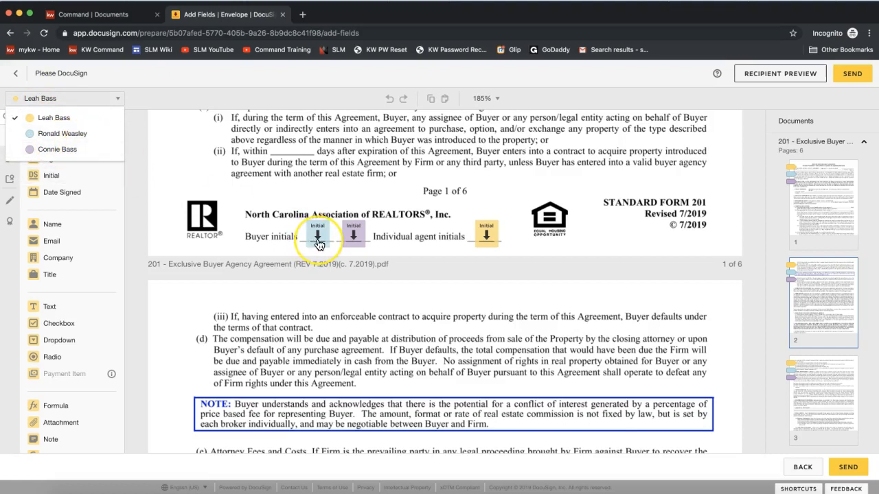
left_click(350, 244)
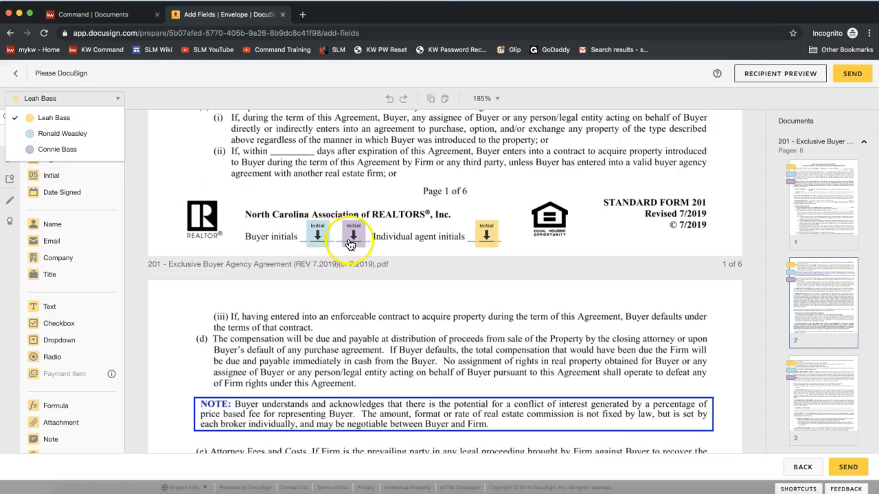
left_click(677, 143)
scroll(677, 141, "up", 1)
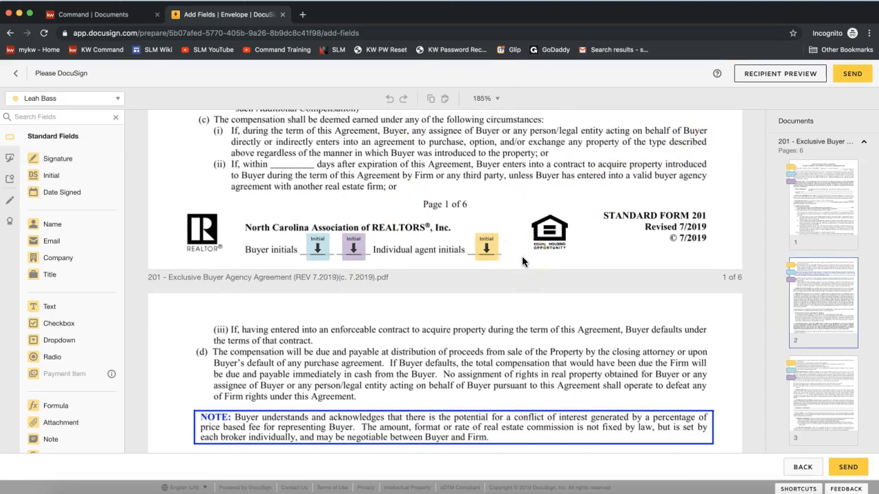
- Preview the agreement as the first buyer, step through the assigned initial fields, and close the recipient preview
left_click(767, 80)
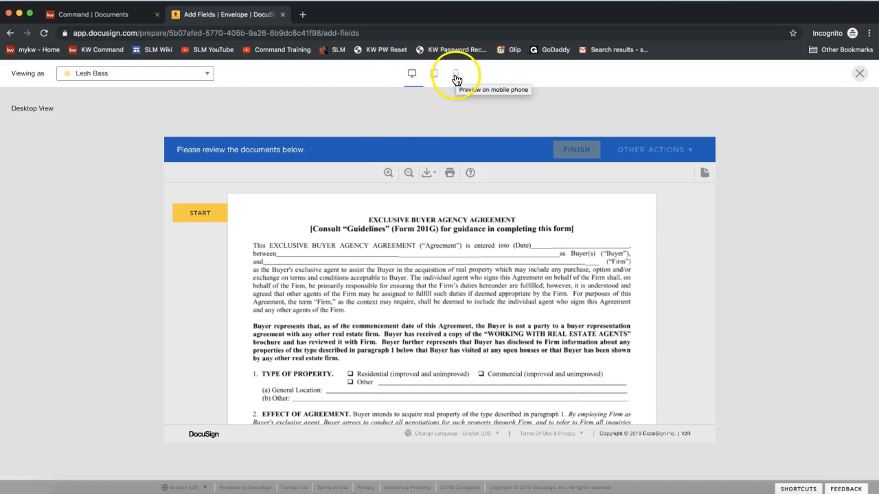
left_click(103, 73)
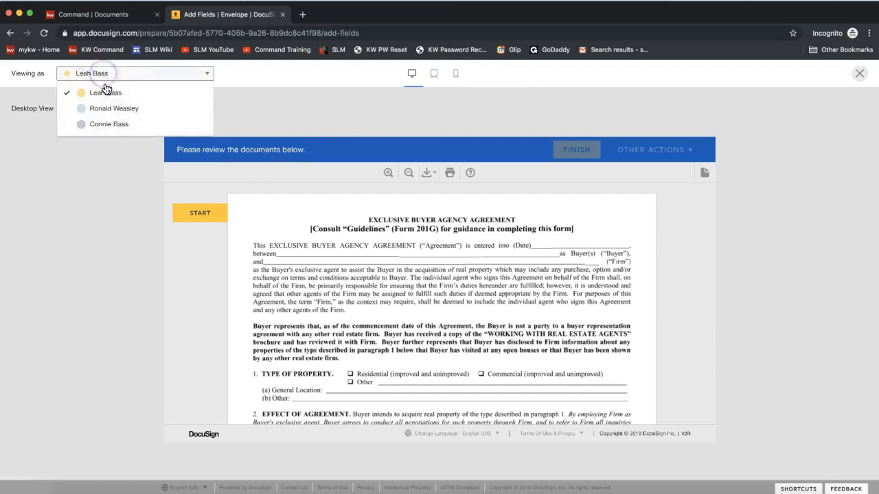
left_click(109, 109)
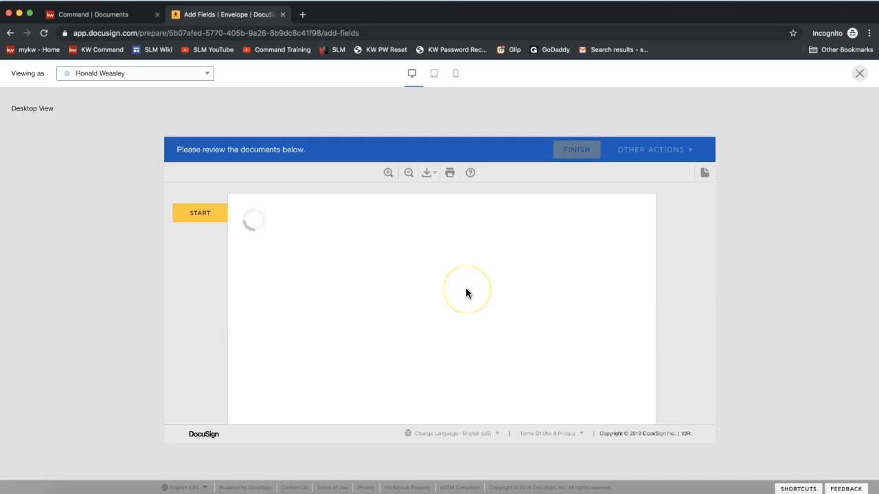
left_click(196, 214)
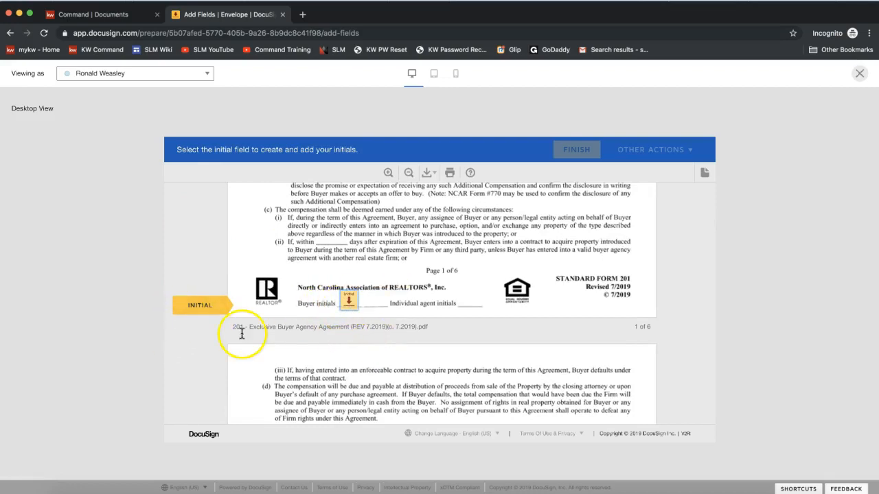
left_click(341, 307)
left_click(347, 302)
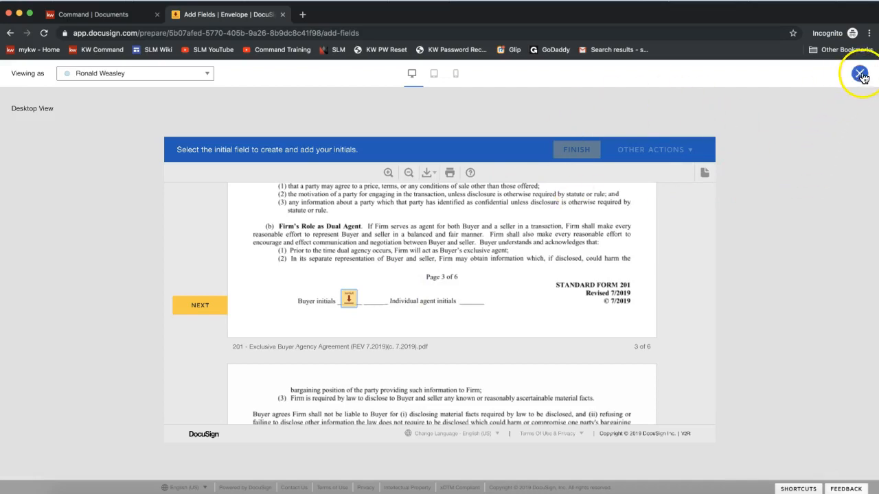
left_click(860, 73)
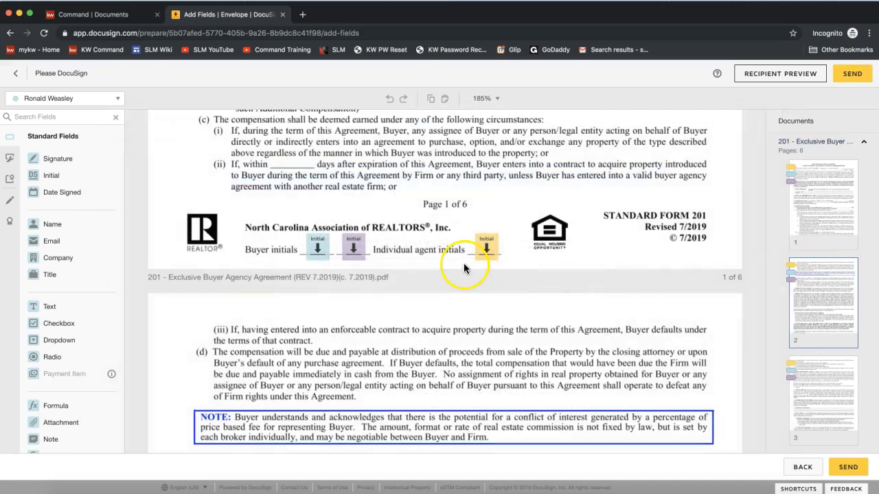
- Send the envelope with the Exclusive Buyer Agency Agreement to its recipients for signature
scroll(378, 292, "up", 5)
scroll(377, 295, "up", 5)
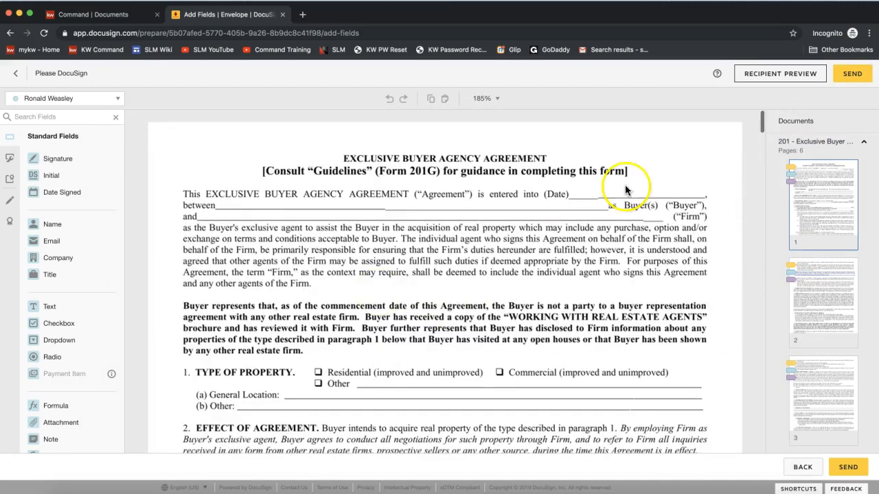
left_click(851, 77)
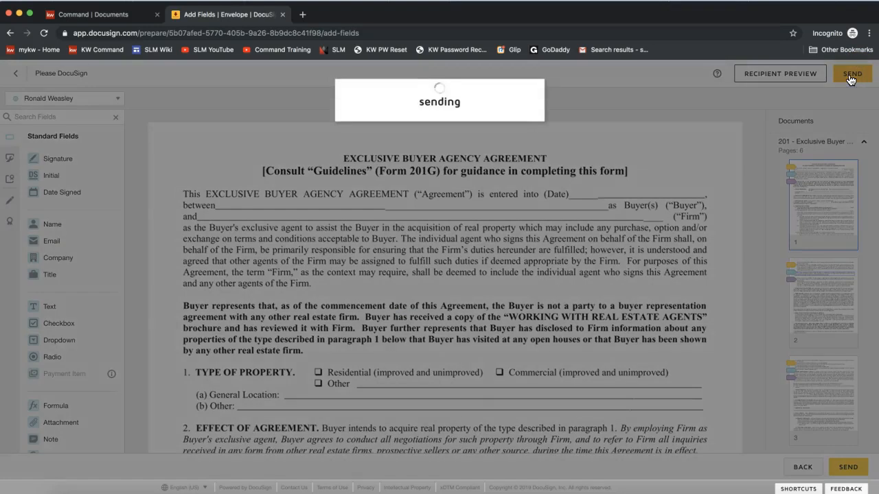